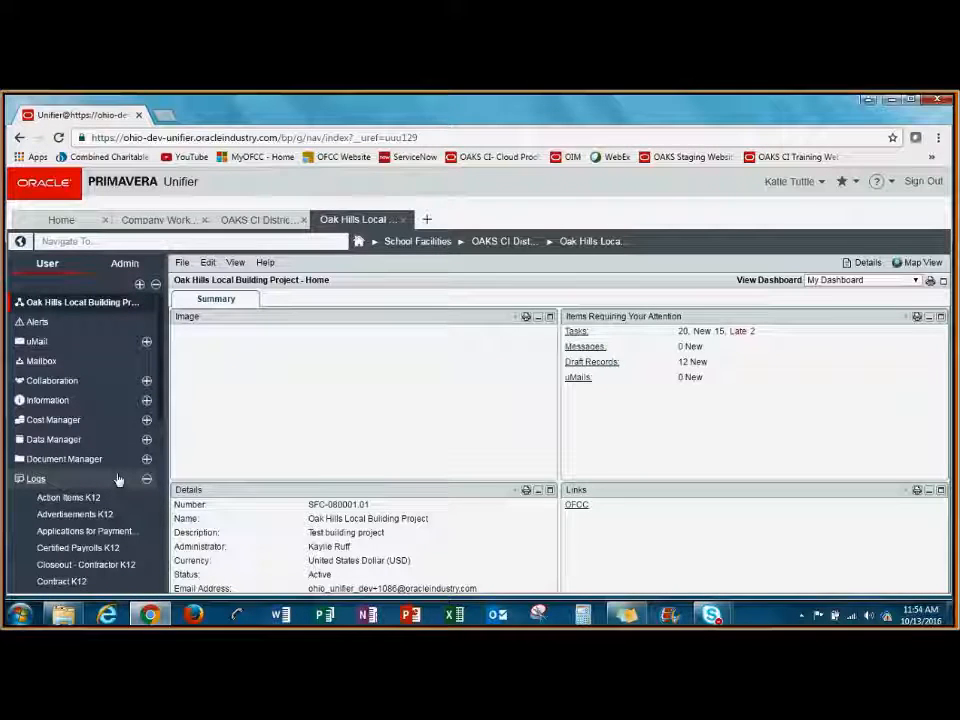
Create a new Certified Payrolls K12 record in the Oak Hills Local Building Project logs and enlarge its General form.
scroll(118, 479, down, 1)
click(120, 478)
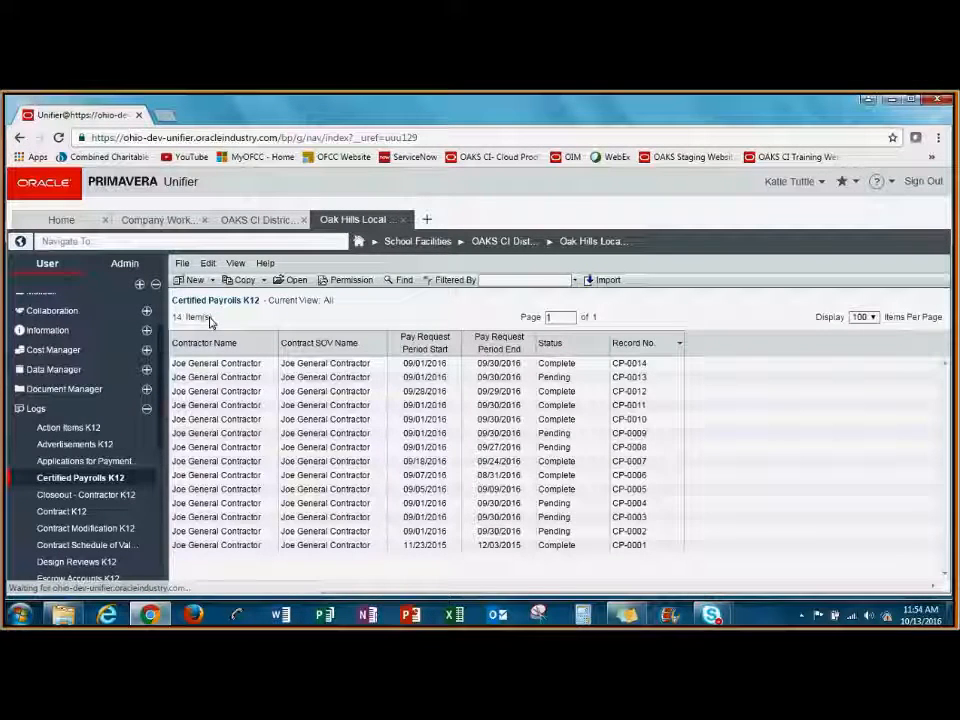
click(194, 281)
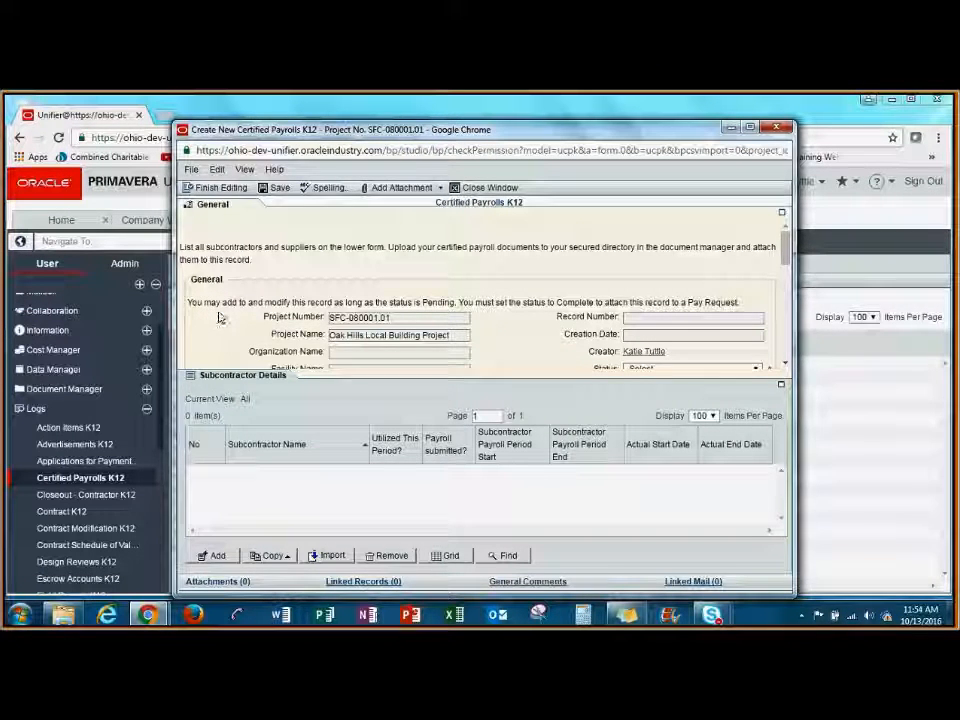
click(234, 216)
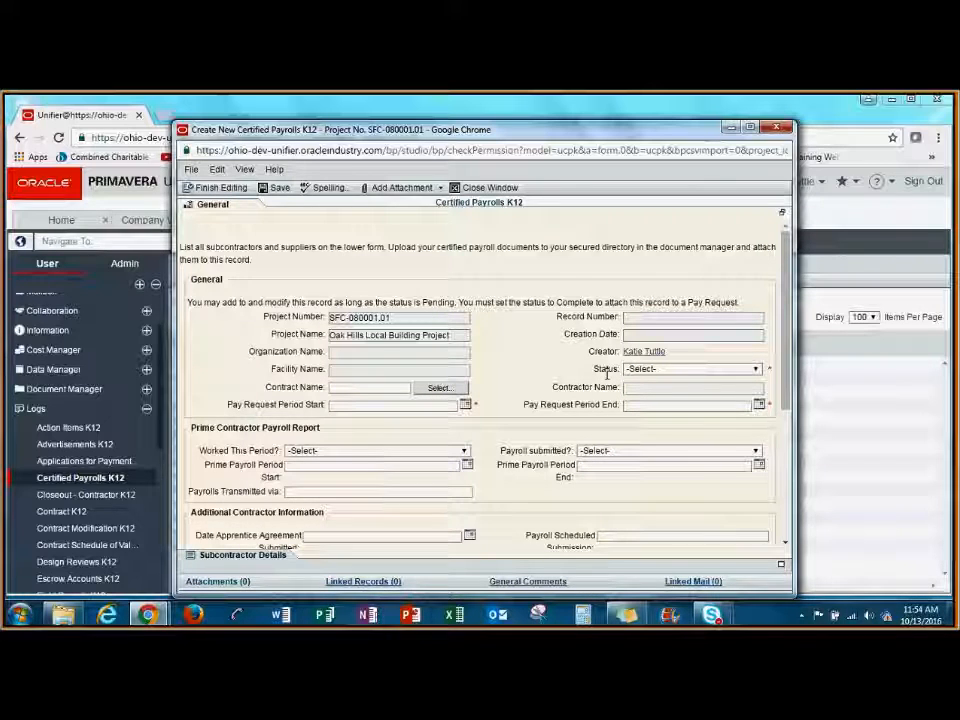
Set the payroll record's status to Pending and choose the Test SOV contract as its contract name.
click(755, 368)
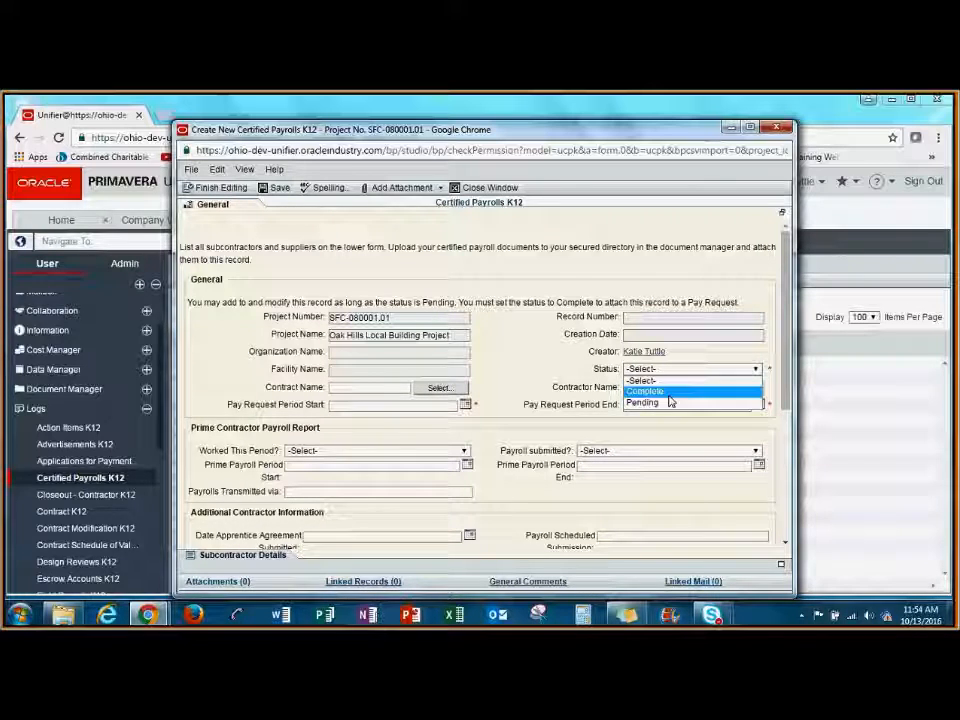
click(668, 402)
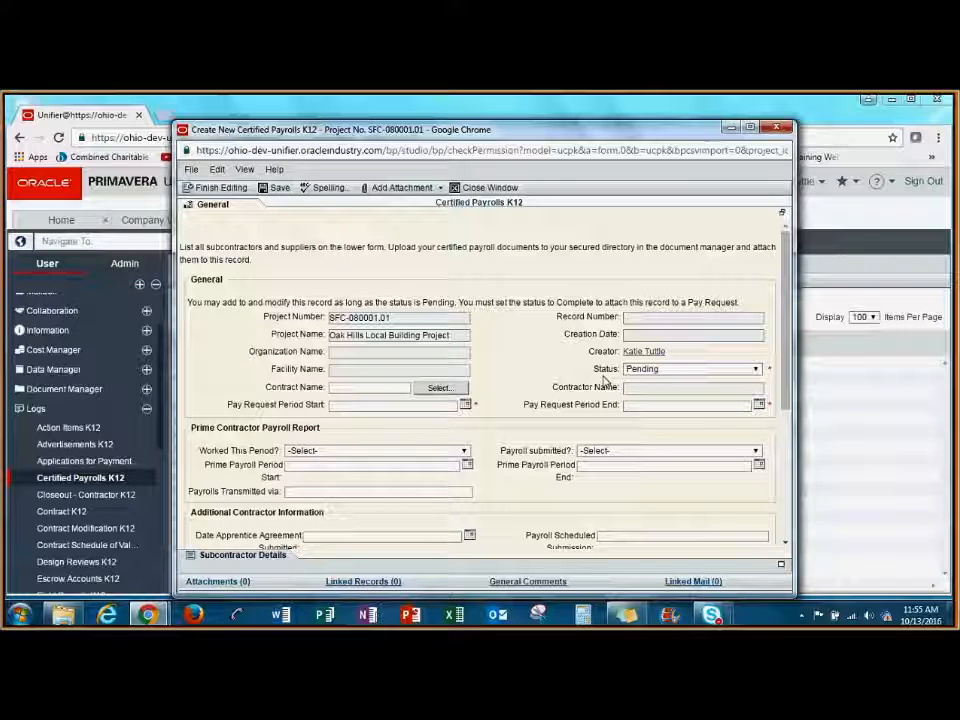
click(443, 389)
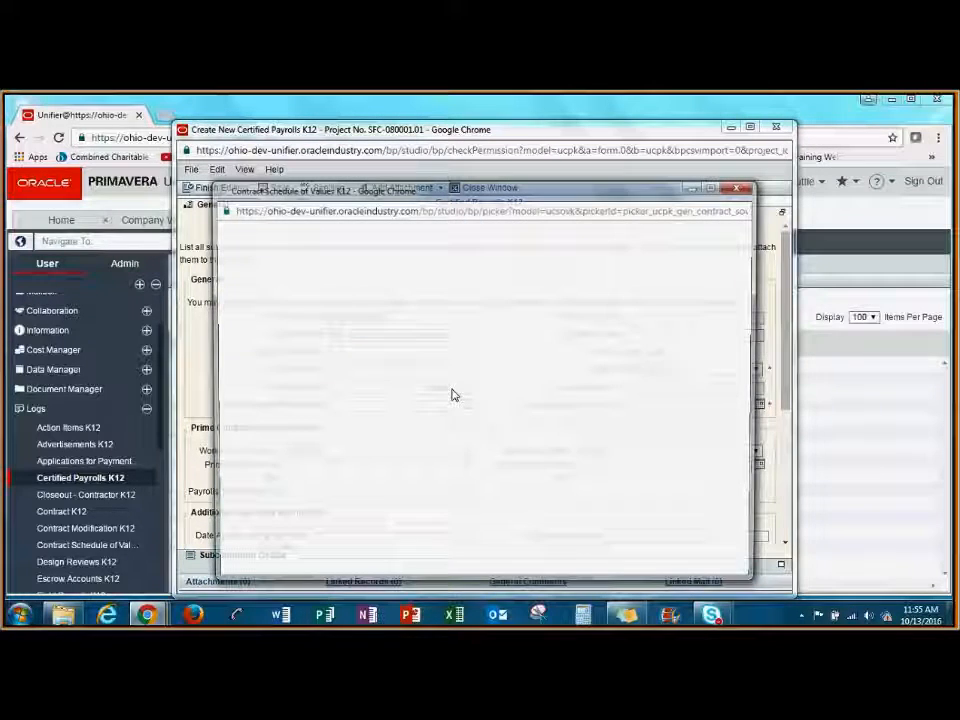
click(364, 330)
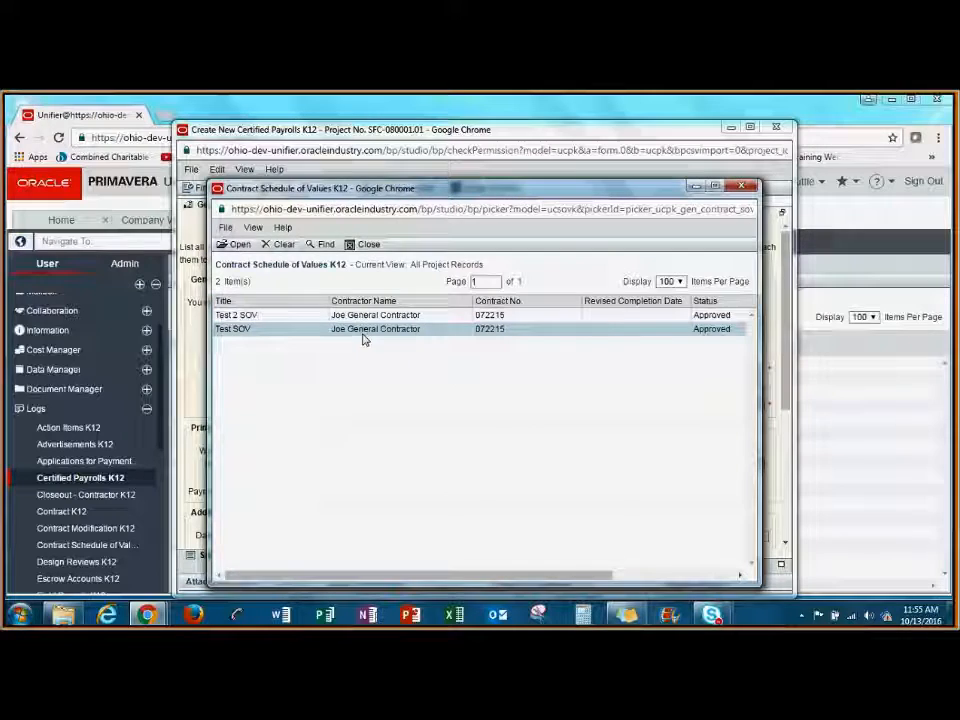
click(240, 246)
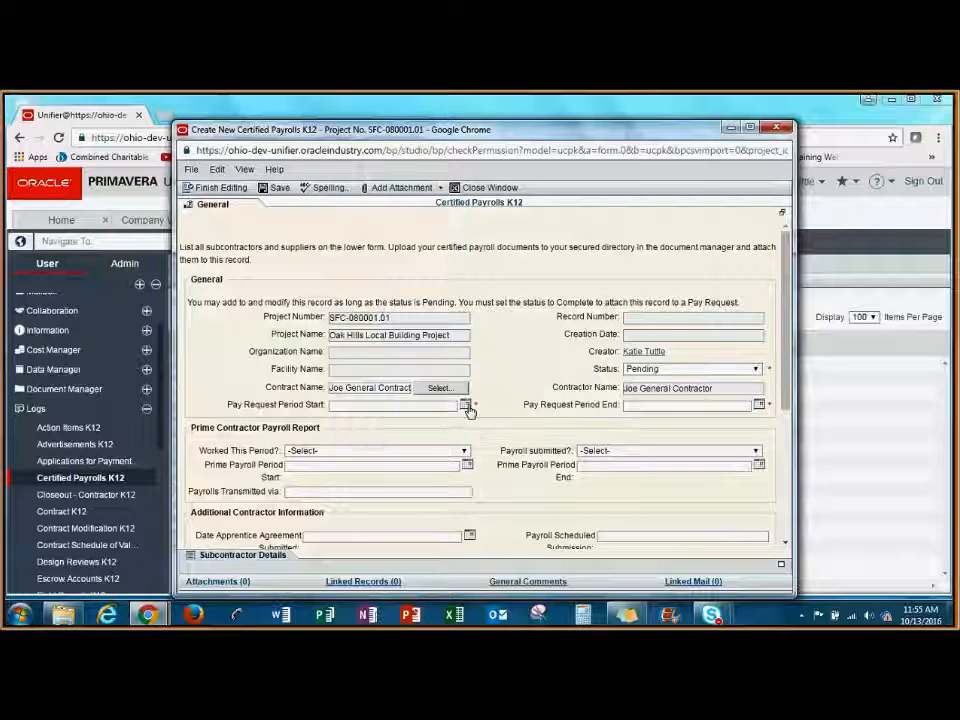
Set the pay request period to start on 09/01/2016 and end on 09/30/2016.
click(465, 405)
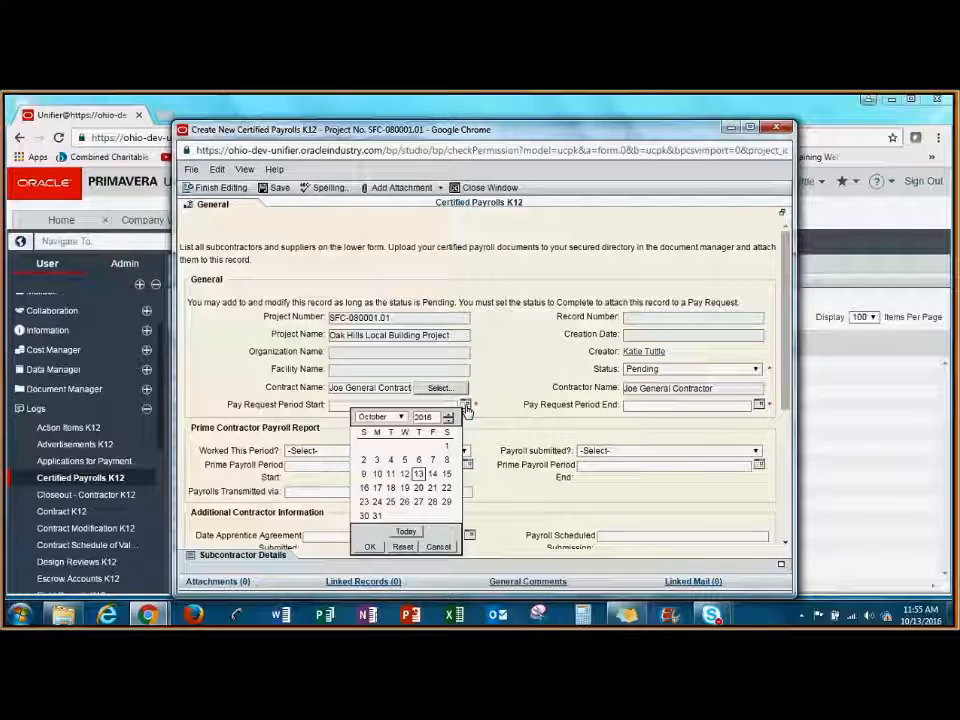
click(400, 417)
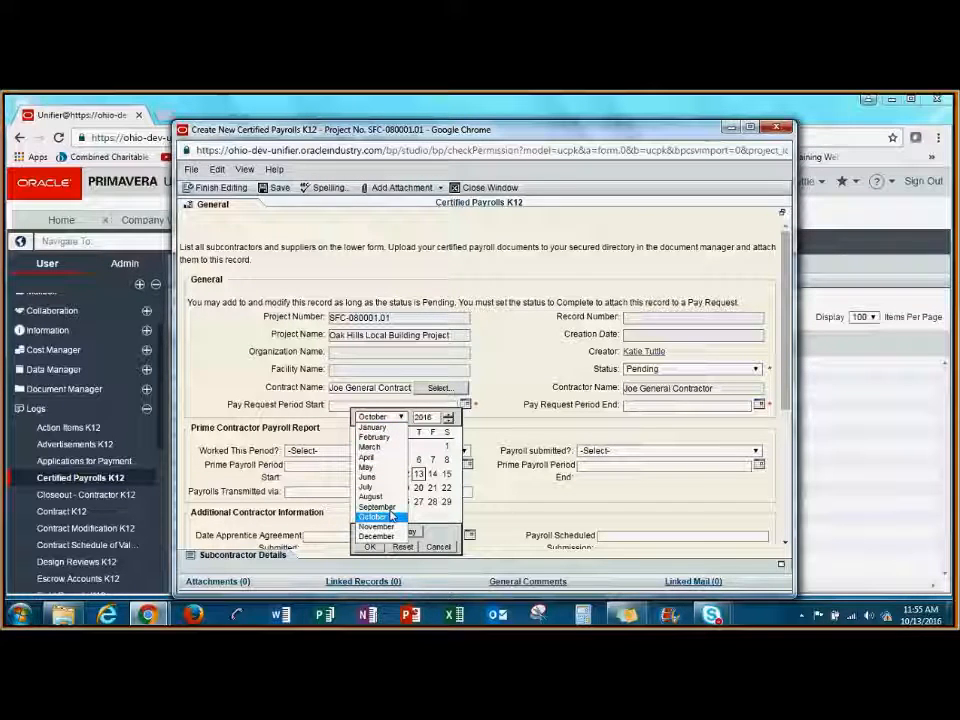
click(759, 405)
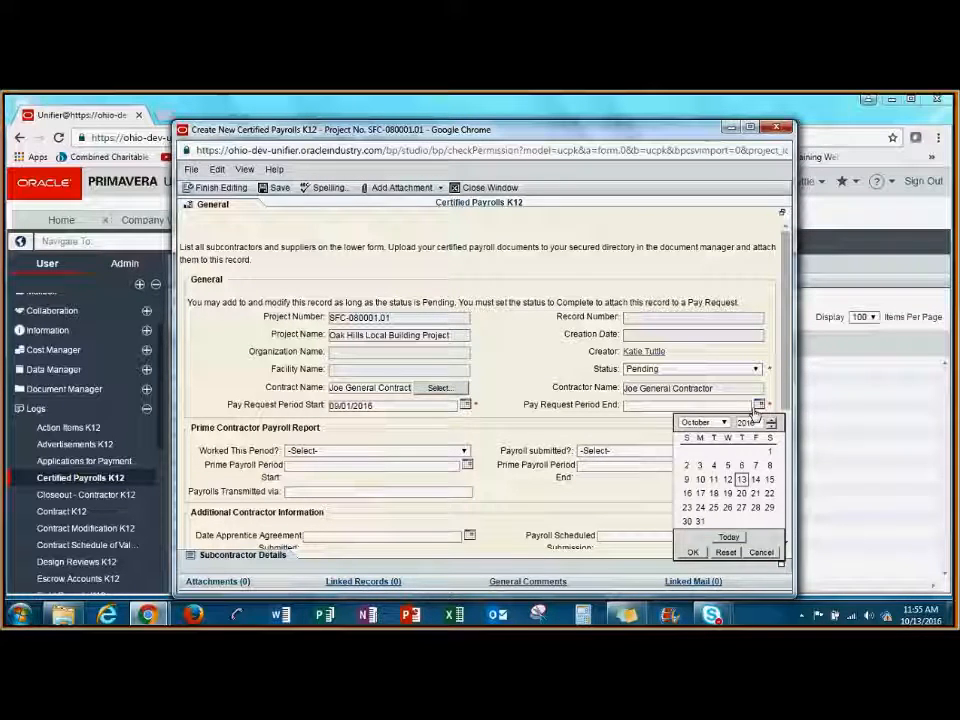
click(720, 422)
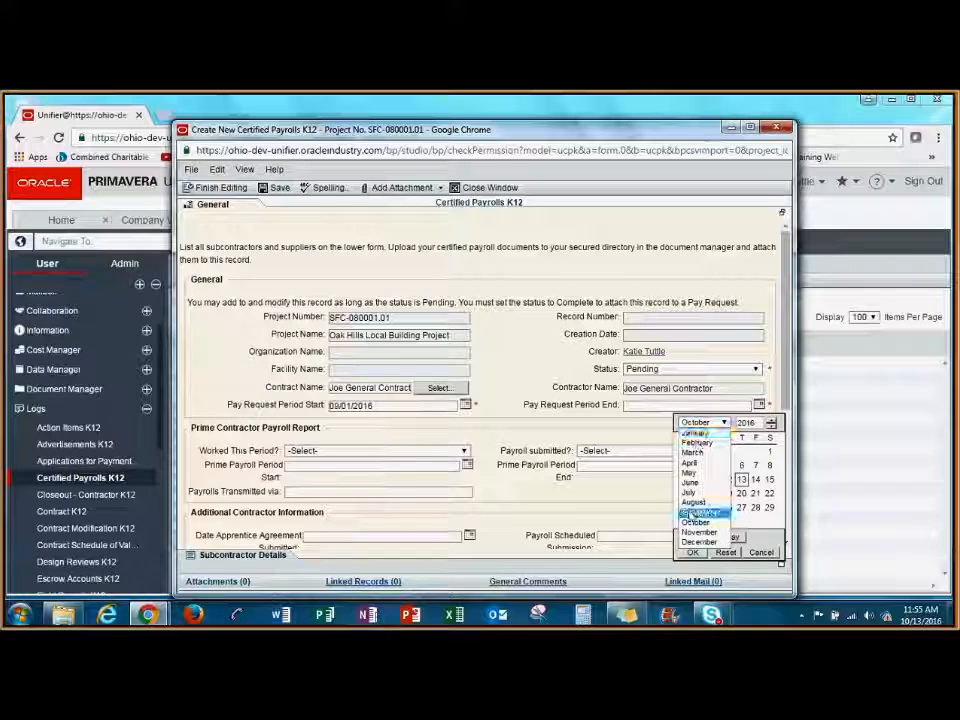
click(697, 513)
click(755, 507)
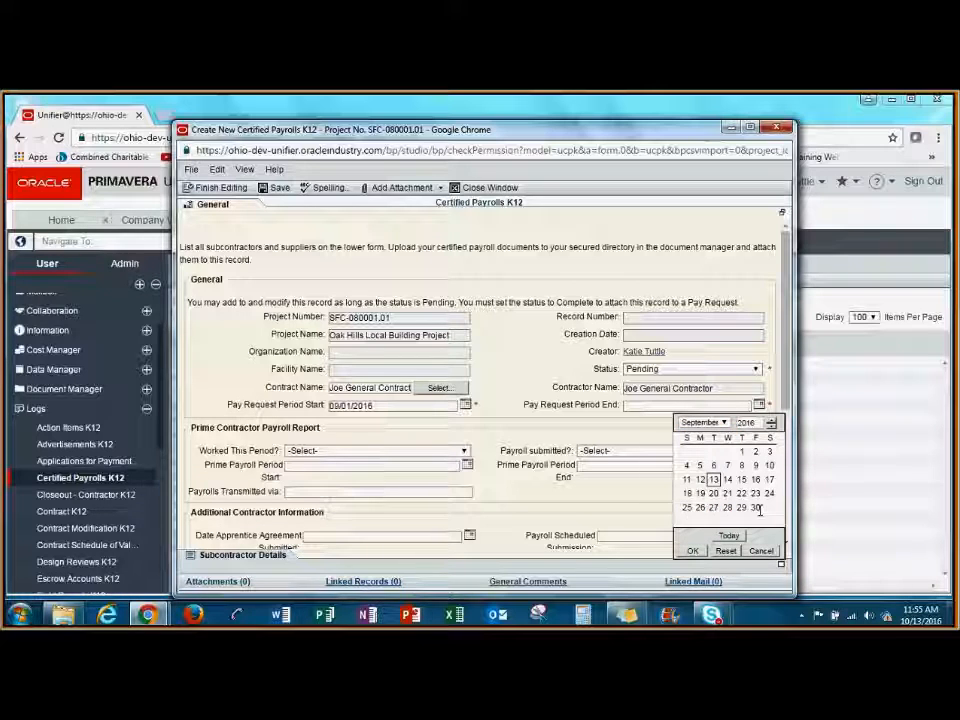
click(693, 550)
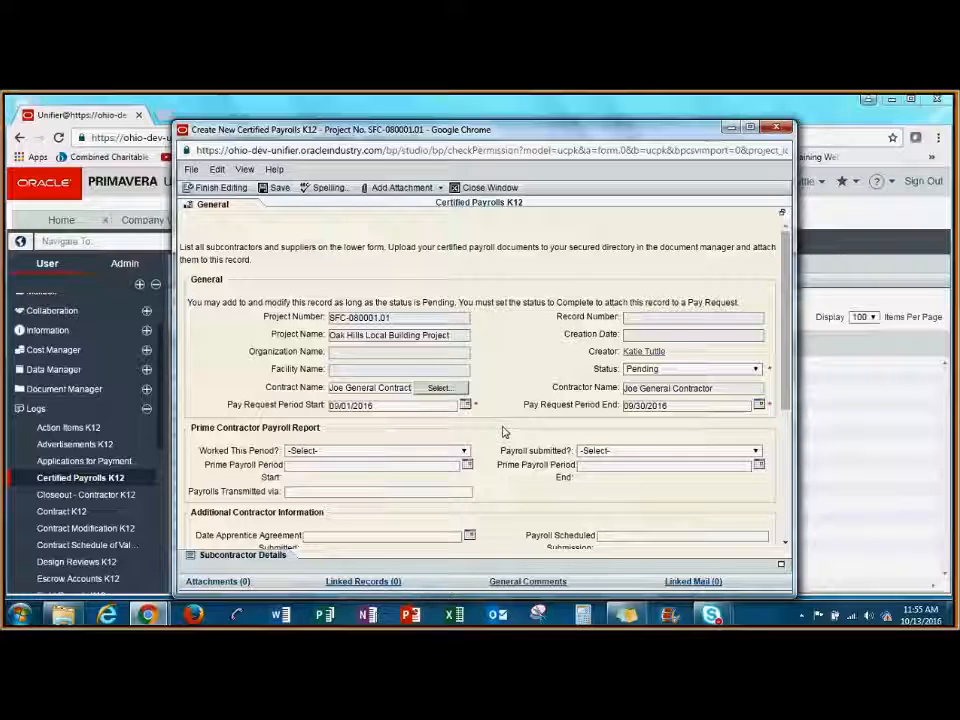
Mark the prime contractor as having worked this period and set the prime payroll period start to 09/01/2016.
scroll(505, 432, down, 3)
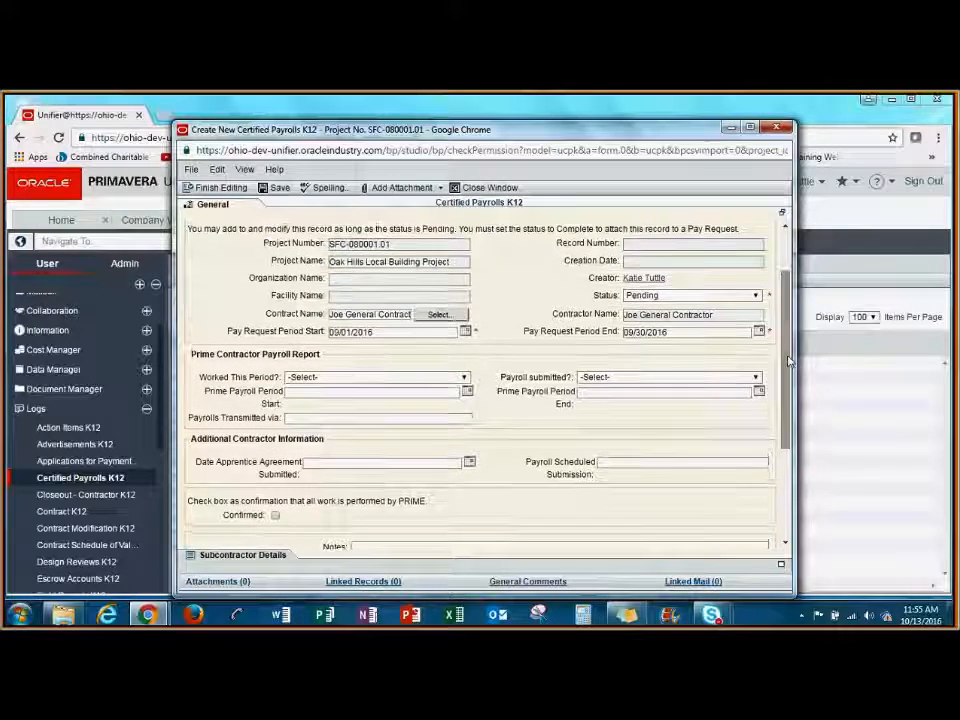
click(462, 377)
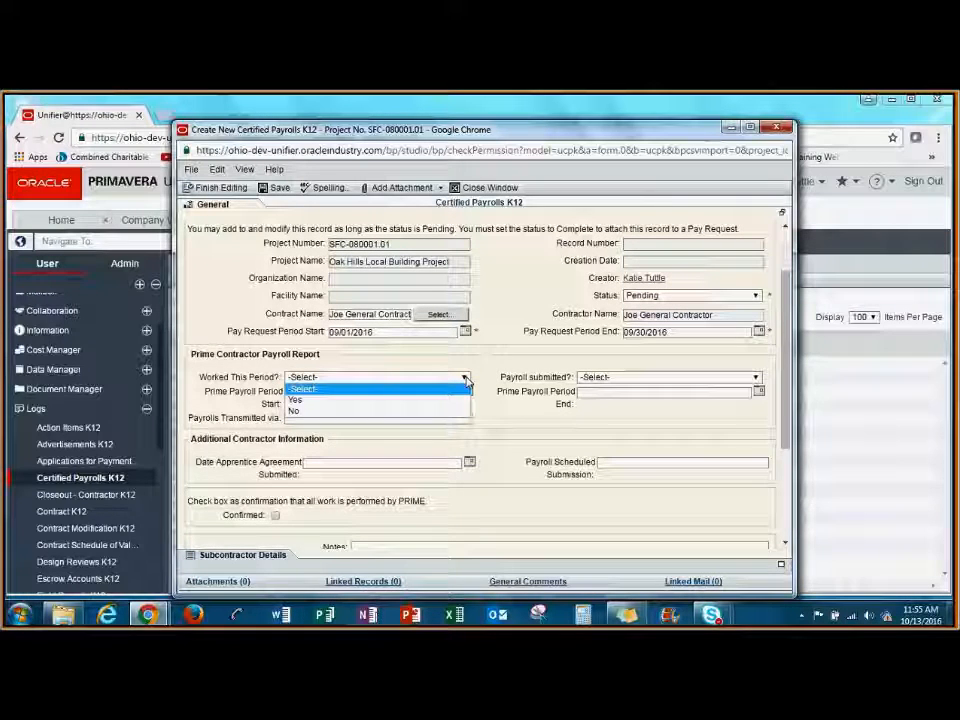
click(332, 401)
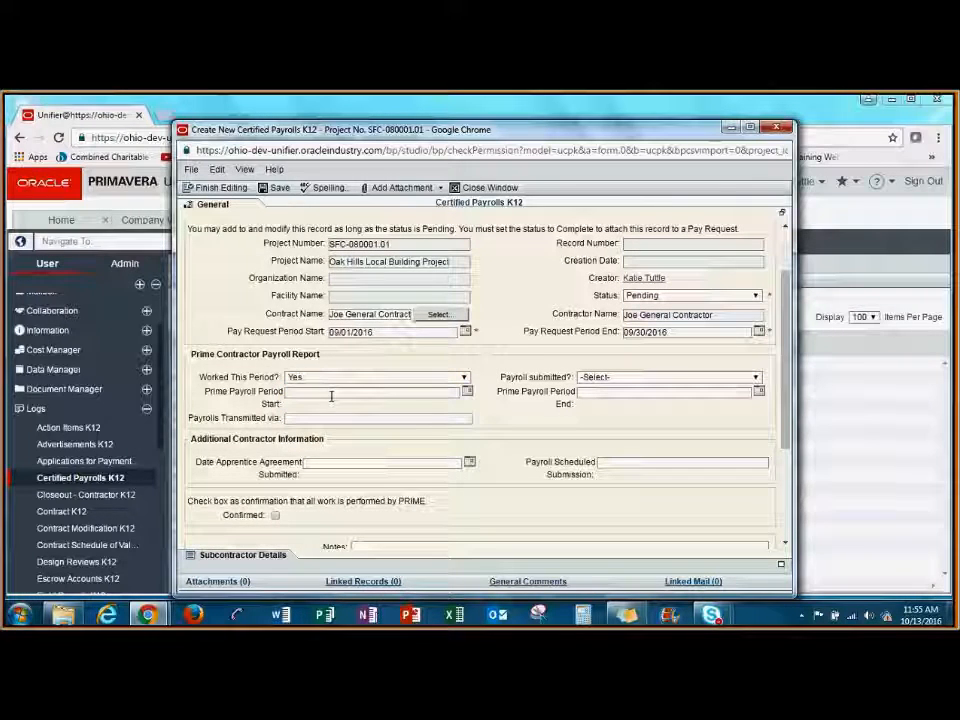
click(467, 391)
click(383, 404)
click(378, 487)
click(423, 434)
click(373, 533)
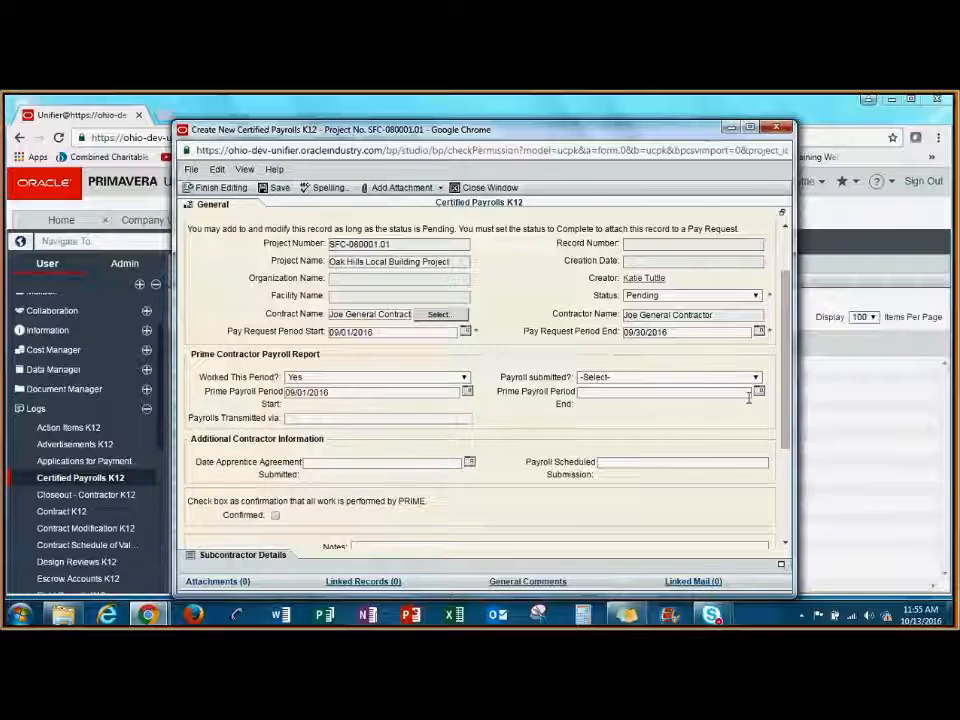
Set the prime payroll period end to 09/30/2016 and mark the prime contractor's payroll as submitted.
click(759, 391)
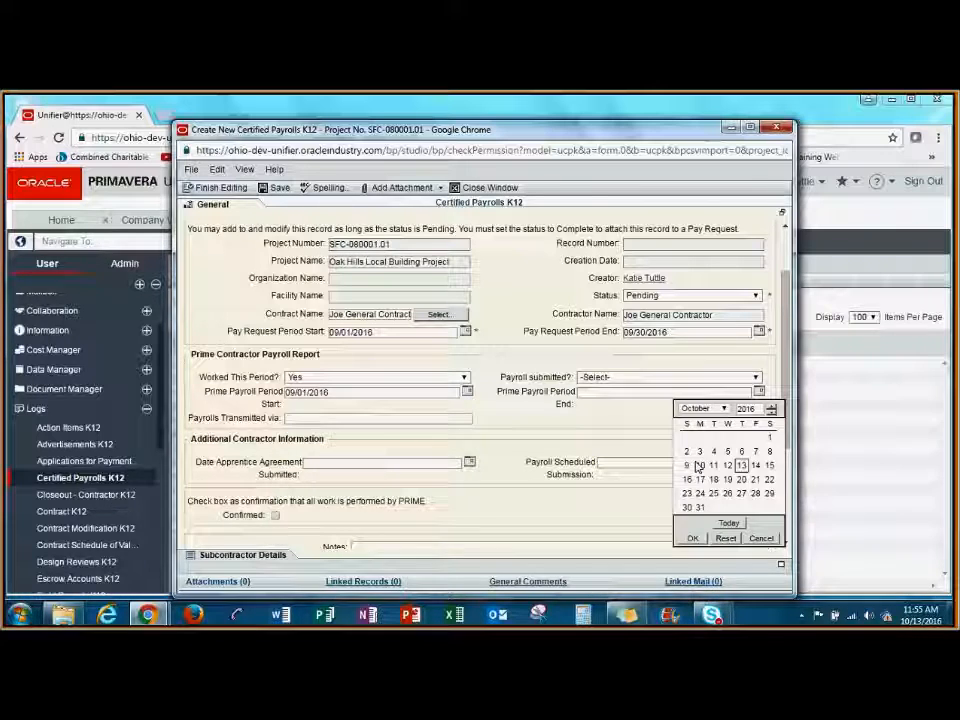
click(725, 408)
click(699, 508)
click(756, 493)
click(692, 538)
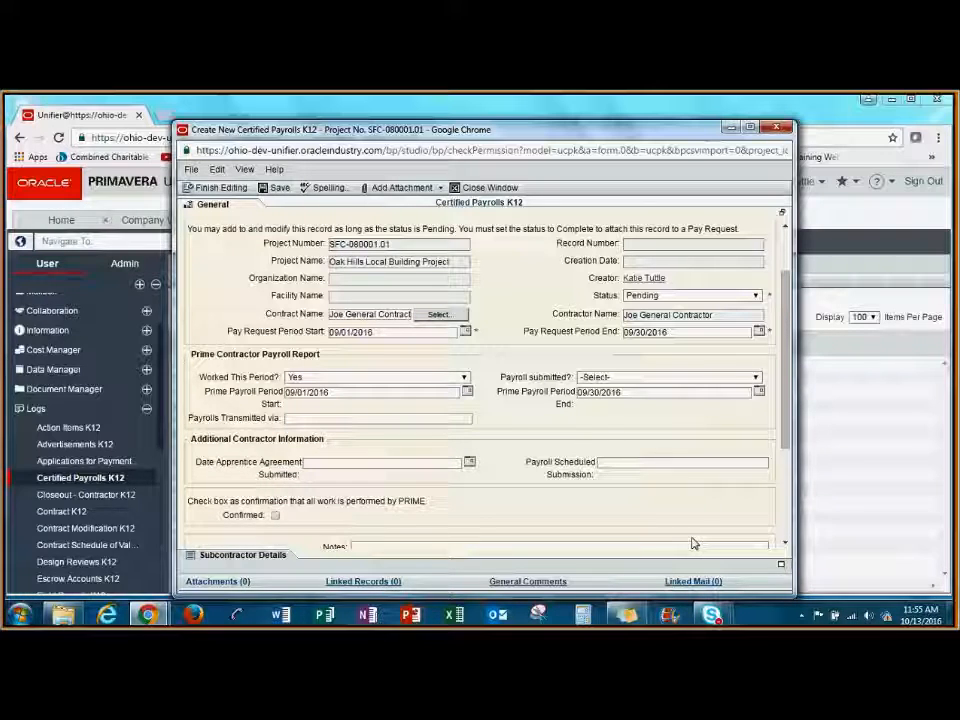
click(750, 378)
click(686, 405)
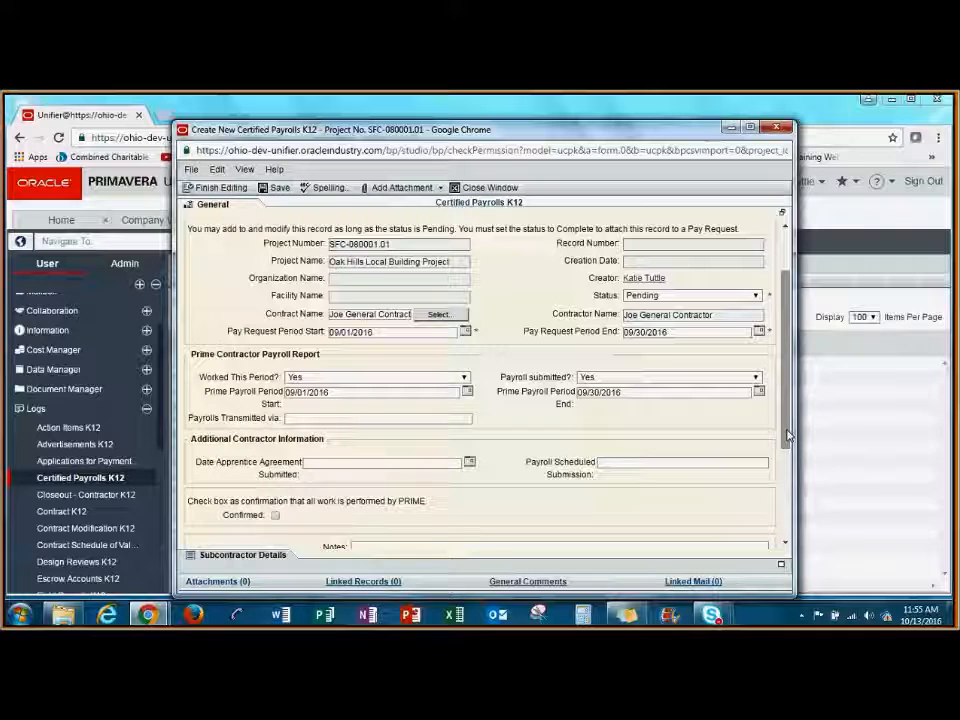
Upload Test document 2.pdf from the computer as an attachment to the certified payroll record.
drag(787, 435, 787, 504)
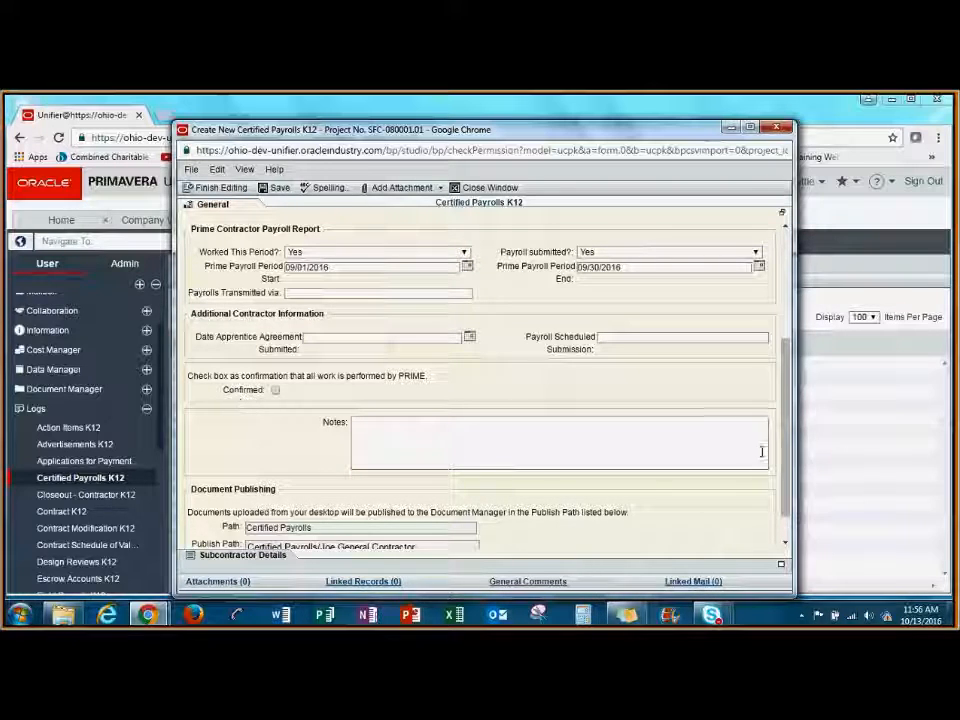
drag(788, 474, 786, 405)
scroll(520, 252, up, 2)
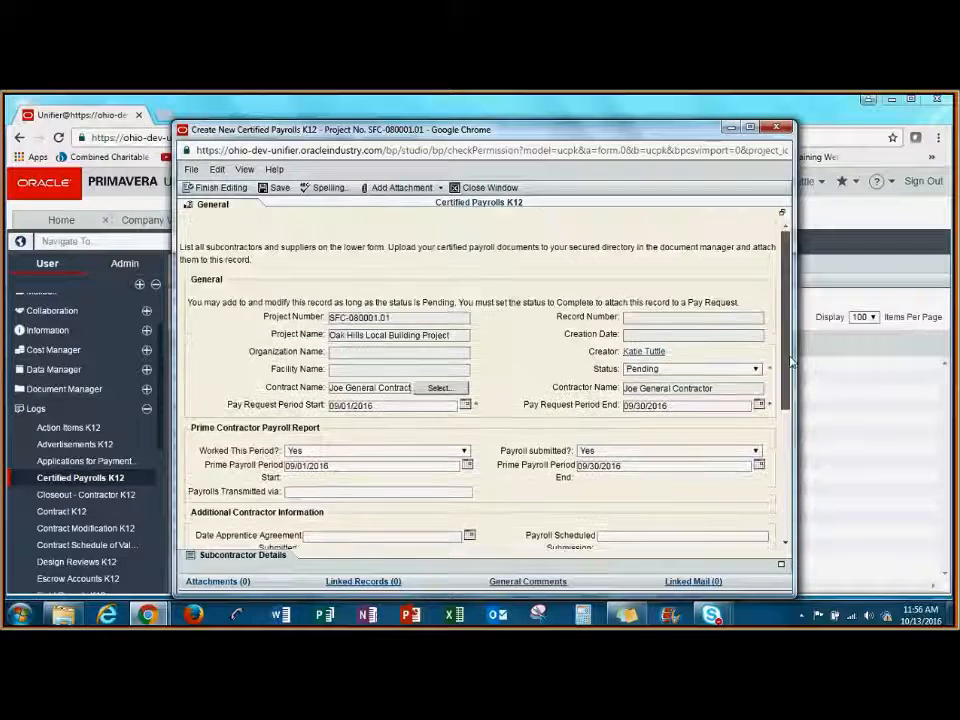
click(414, 189)
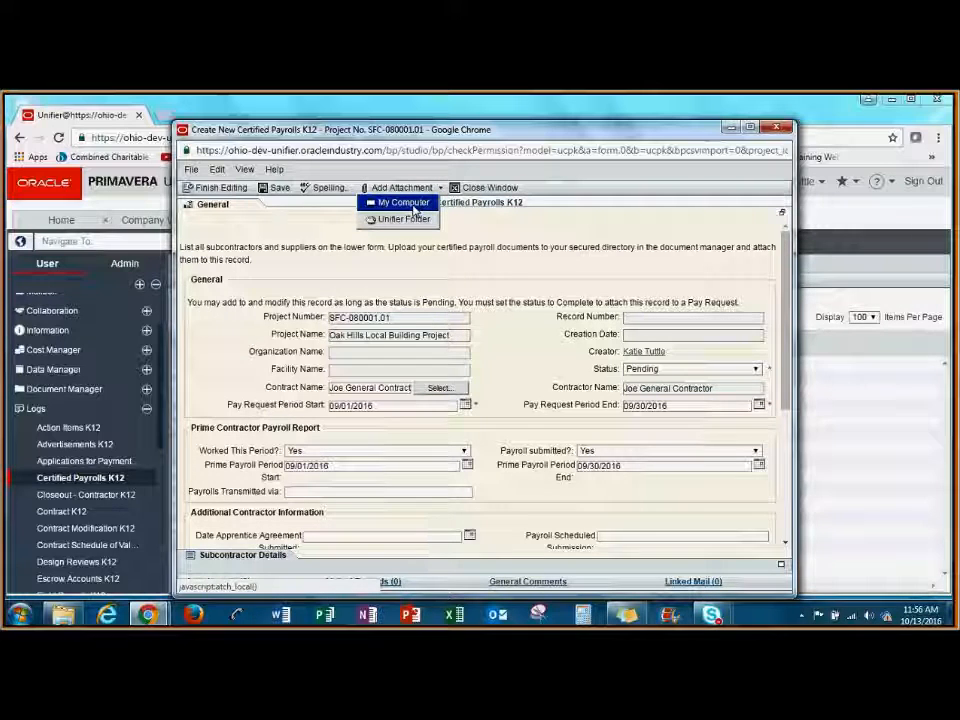
click(414, 203)
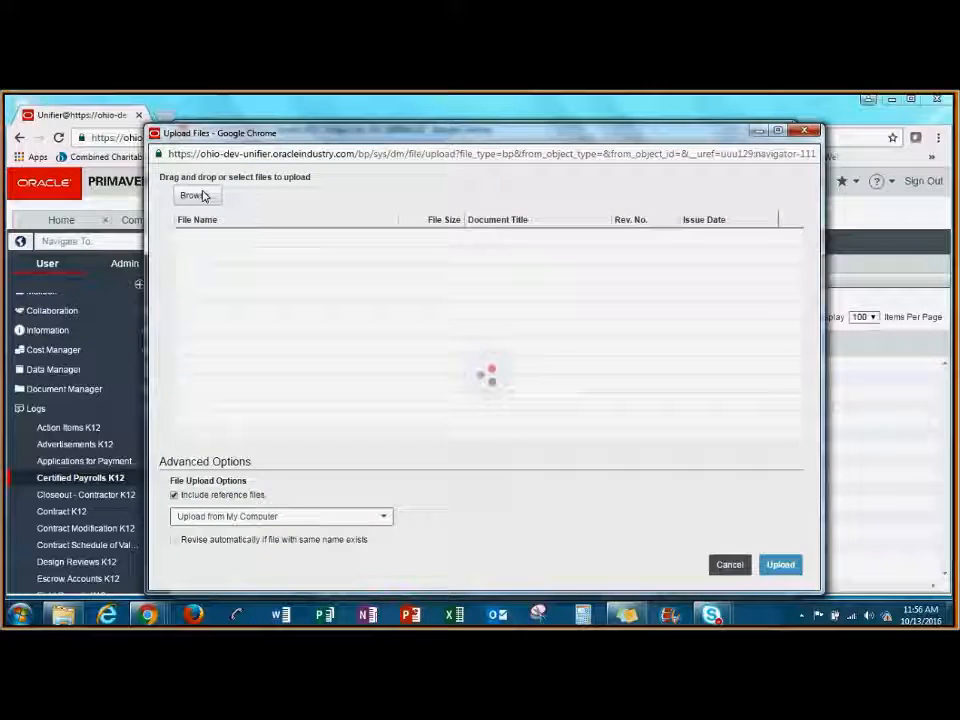
click(201, 196)
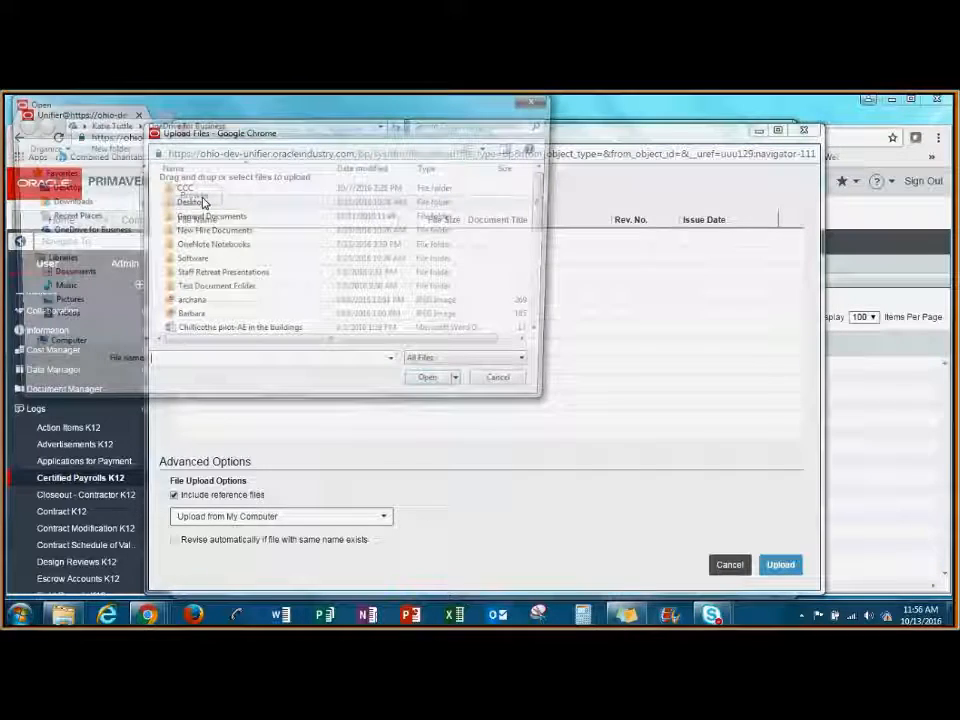
scroll(426, 265, down, 8)
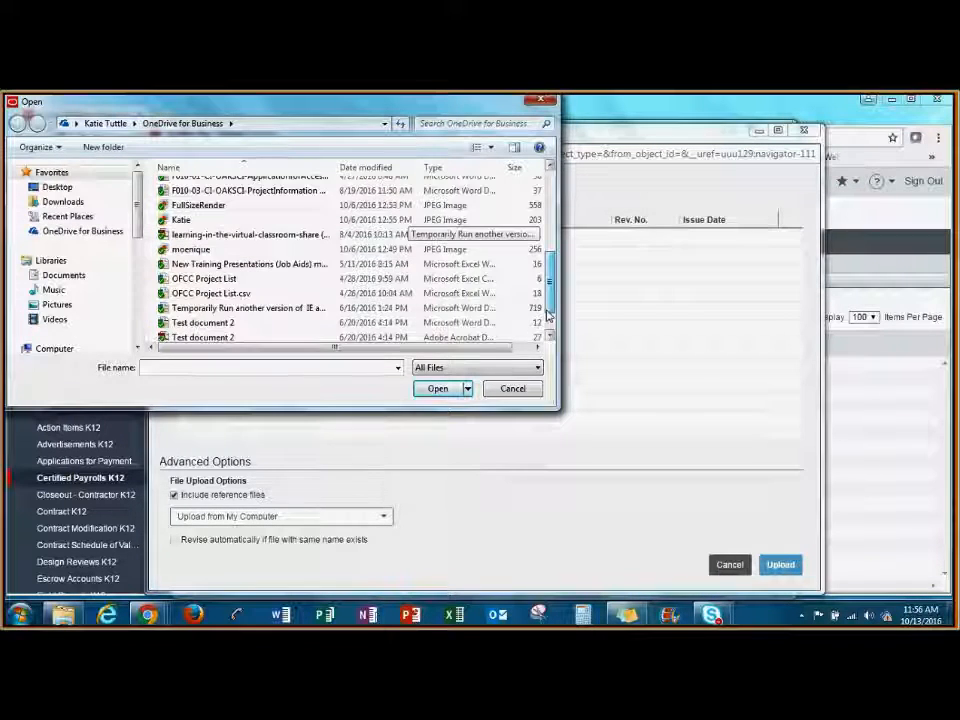
click(220, 304)
drag(228, 309, 708, 327)
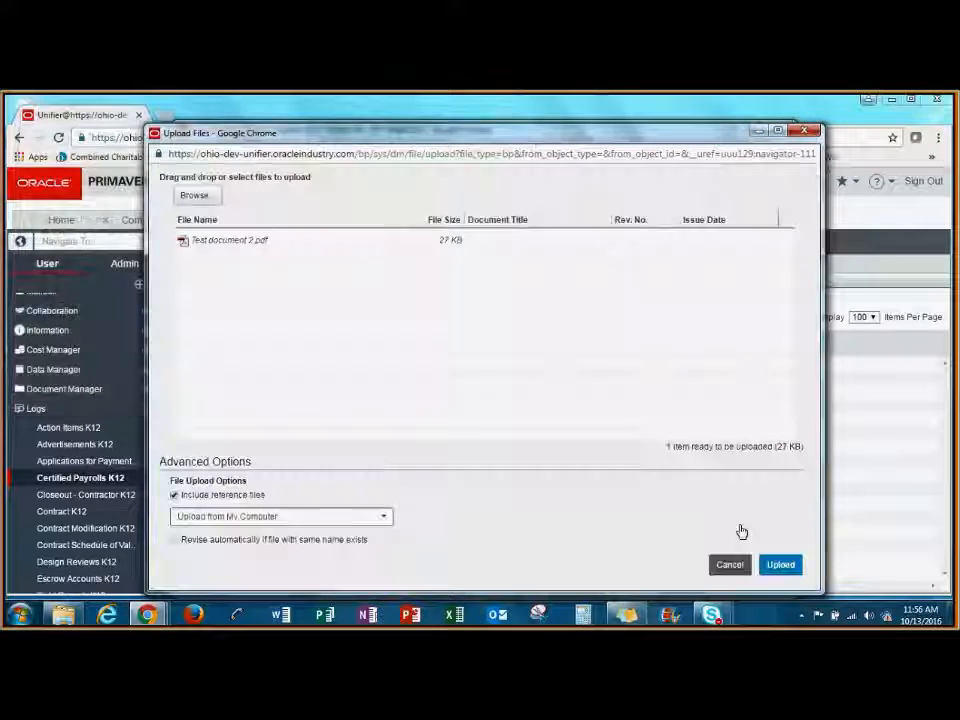
click(781, 565)
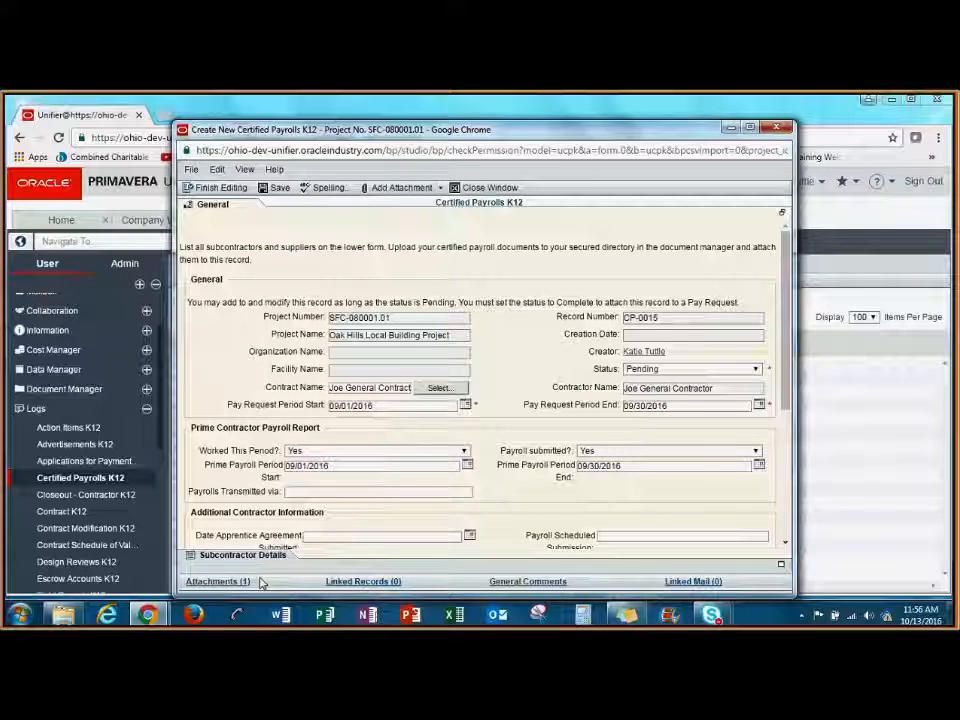
Show the record's Subcontractor Details and add a new line item.
drag(487, 131, 488, 115)
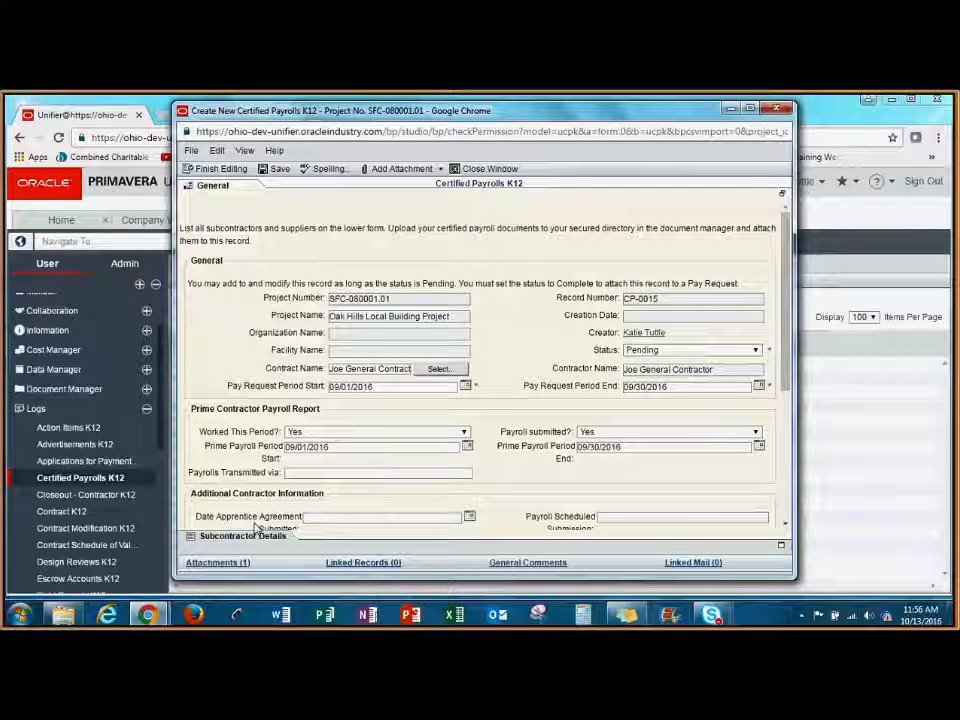
click(254, 535)
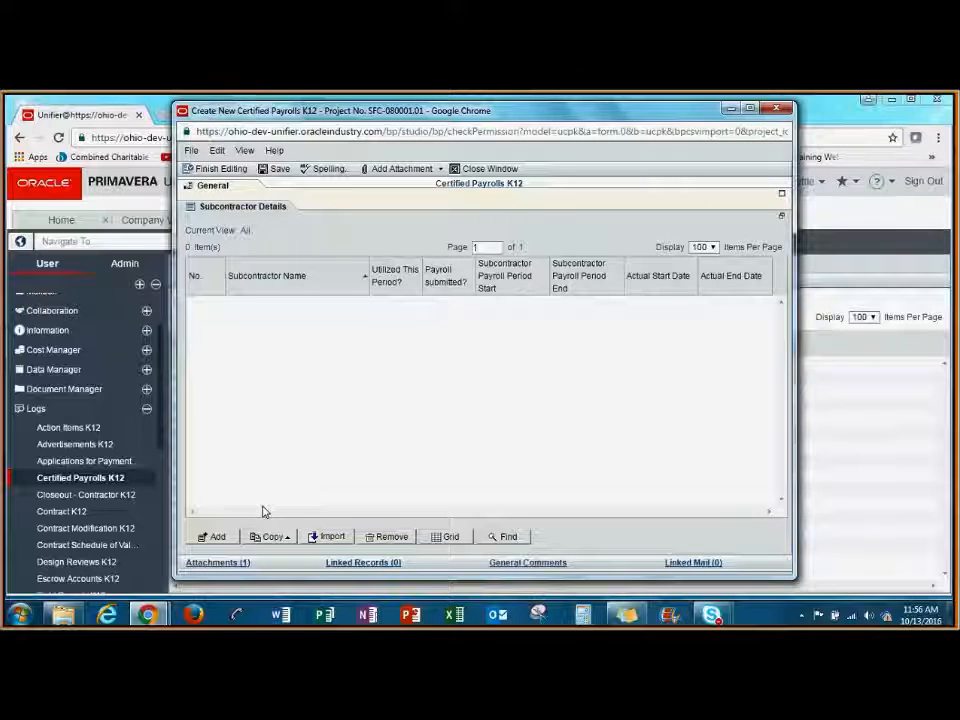
click(222, 537)
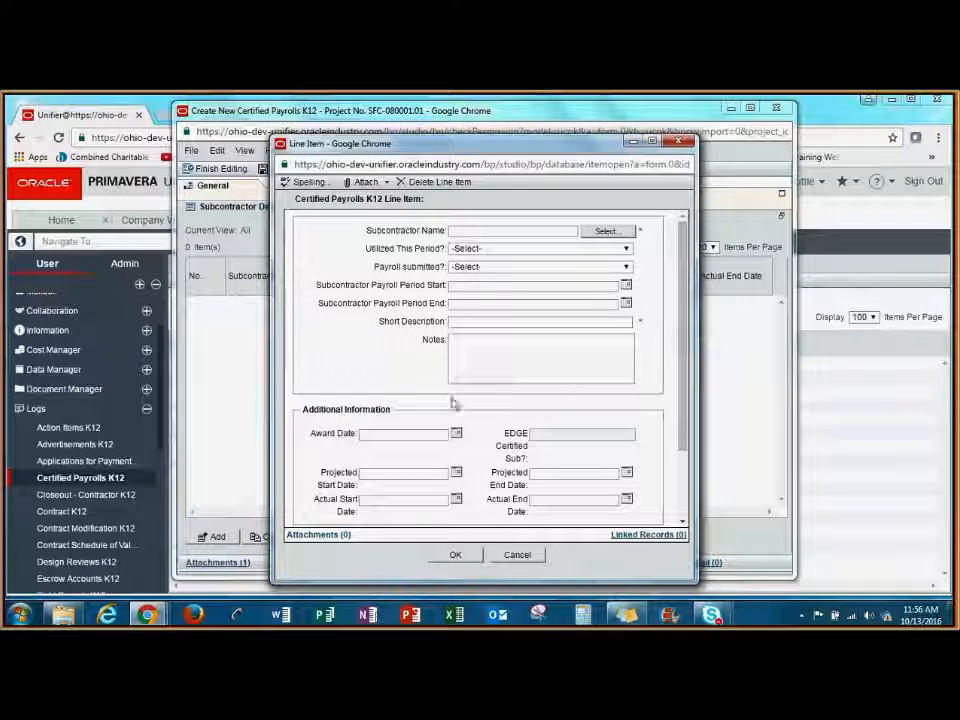
Select Monroe Manufacturing as the line item's subcontractor and set Utilized This Period to Yes.
click(606, 231)
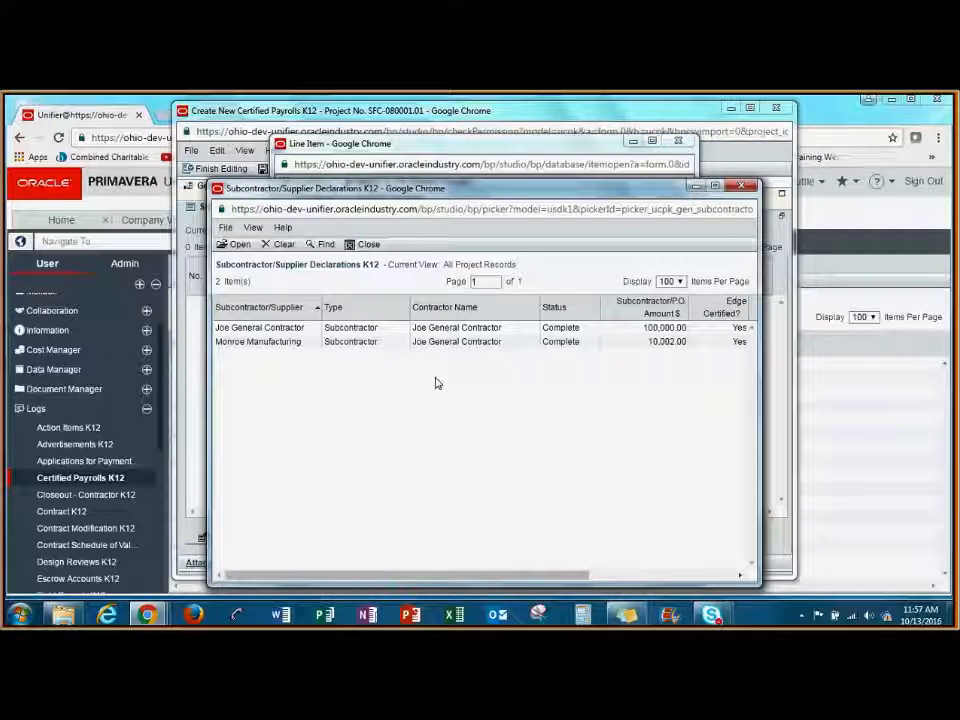
click(258, 341)
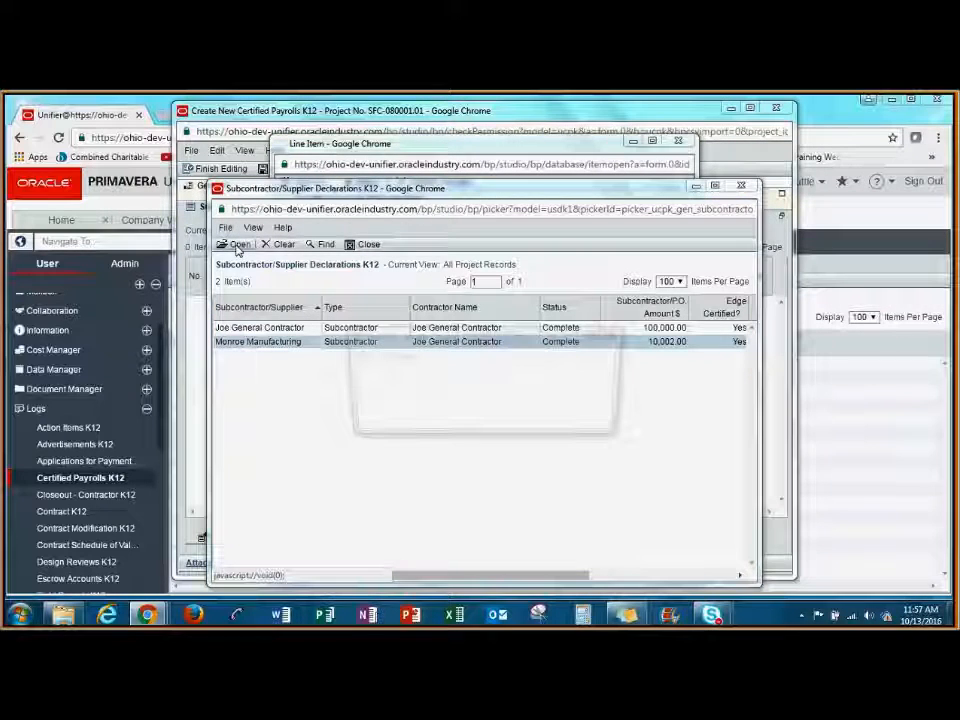
click(236, 244)
click(545, 249)
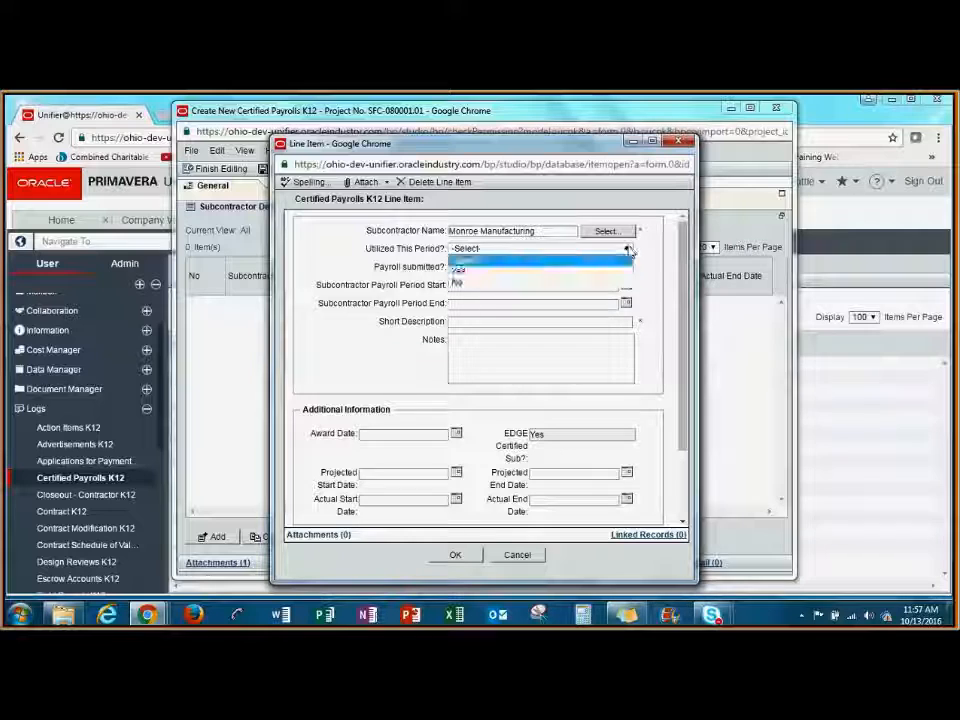
click(545, 271)
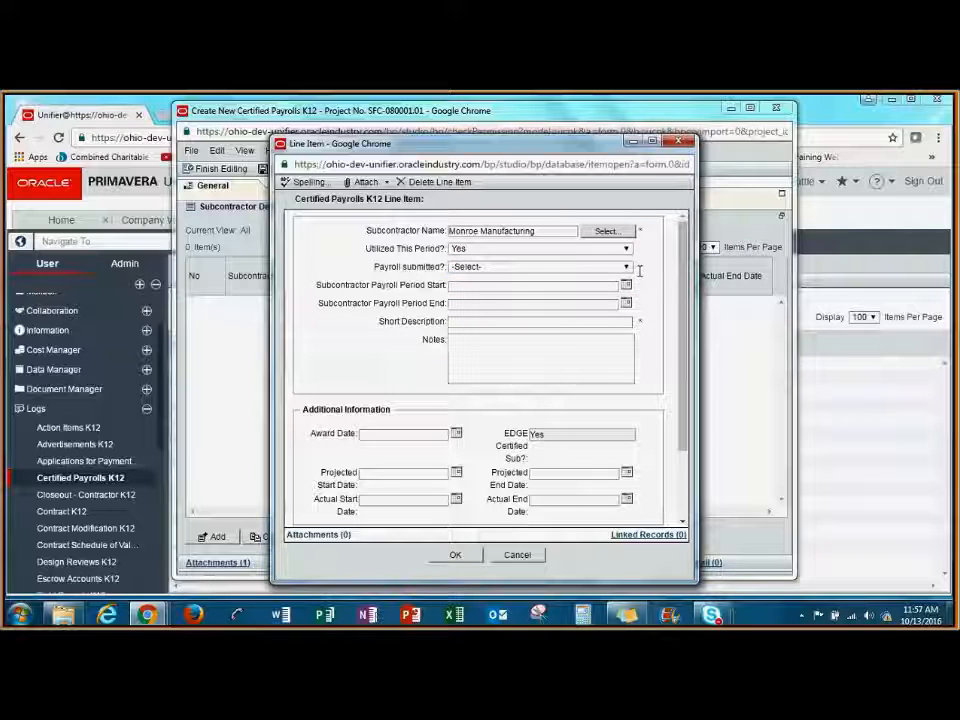
Mark the Monroe Manufacturing line item's payroll as submitted and set its Subcontractor Payroll Period Start to 09/01/2016.
click(626, 266)
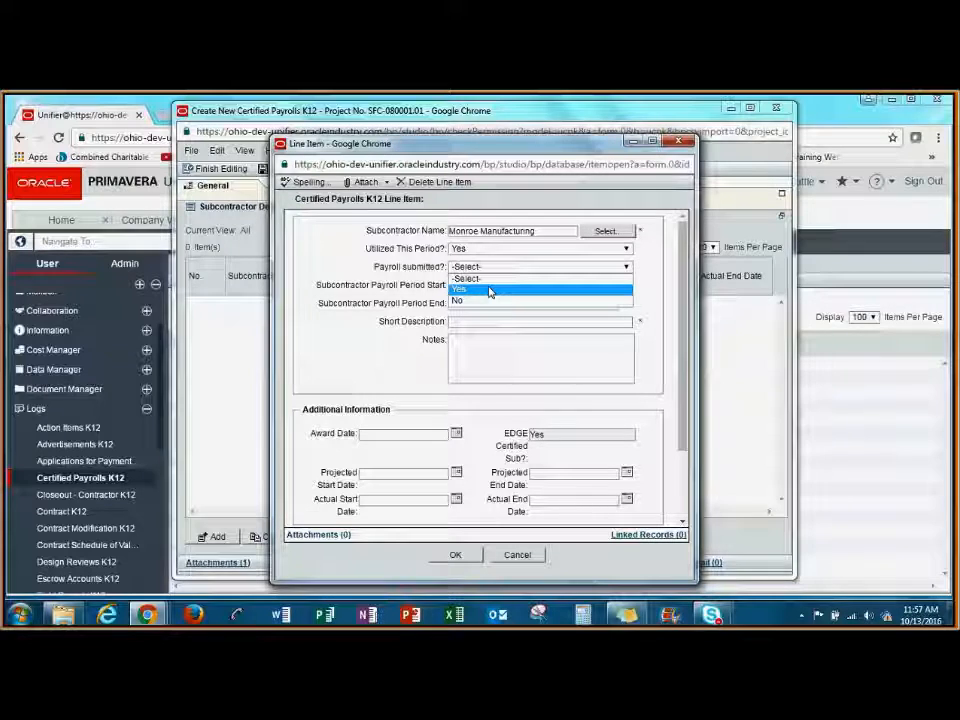
click(490, 292)
click(626, 285)
click(605, 298)
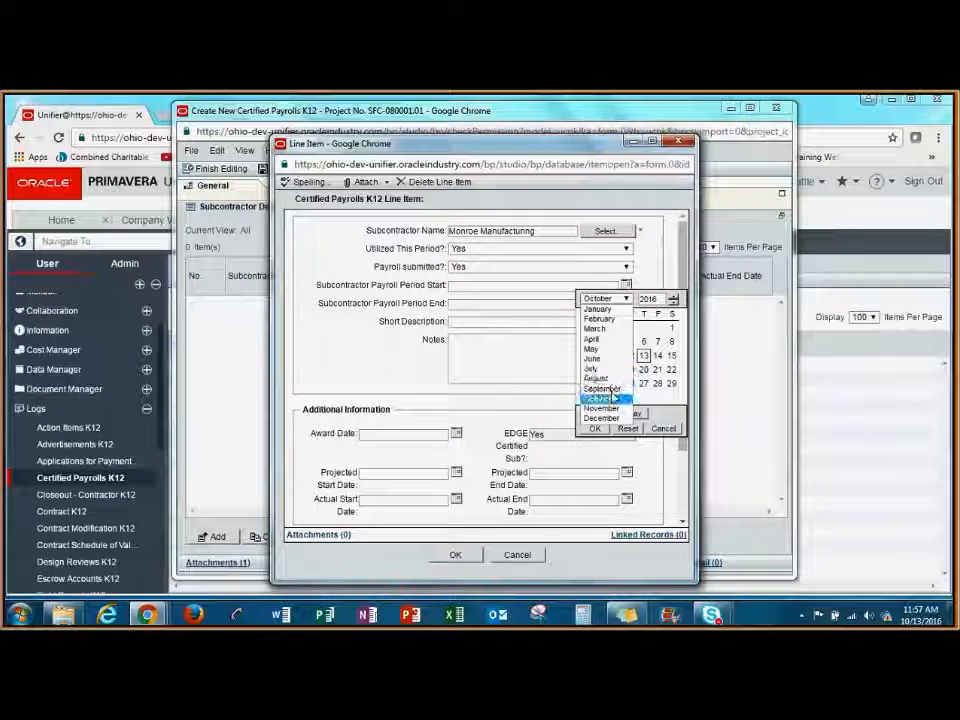
click(603, 383)
click(643, 327)
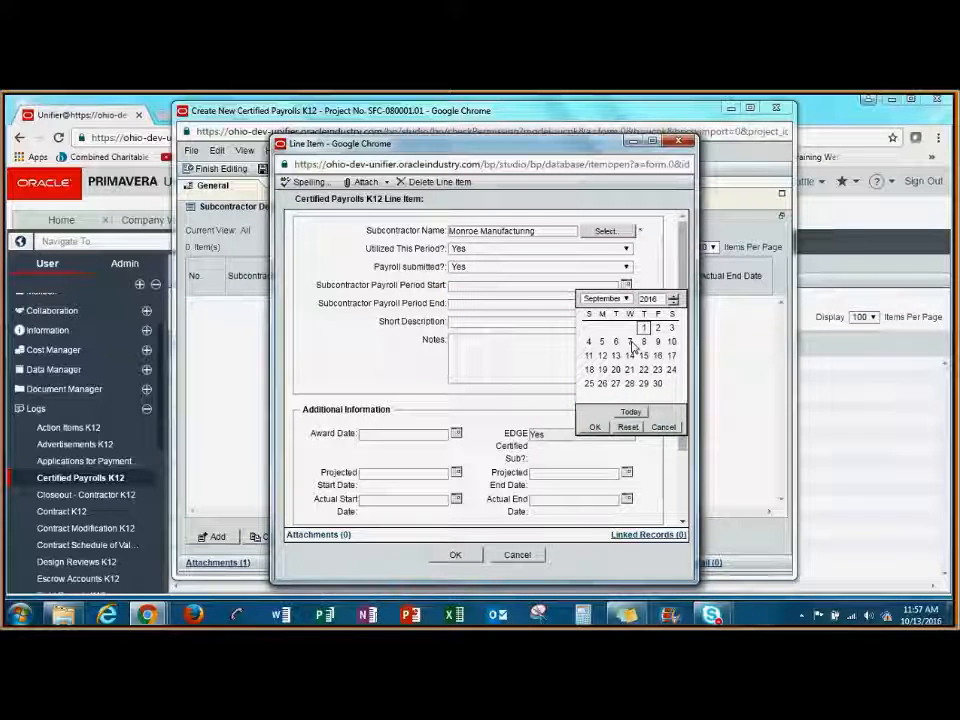
click(594, 426)
Set the line item's Subcontractor Payroll Period End to 09/30/2016 and its short description to Monroe's Certified Payroll.
click(626, 303)
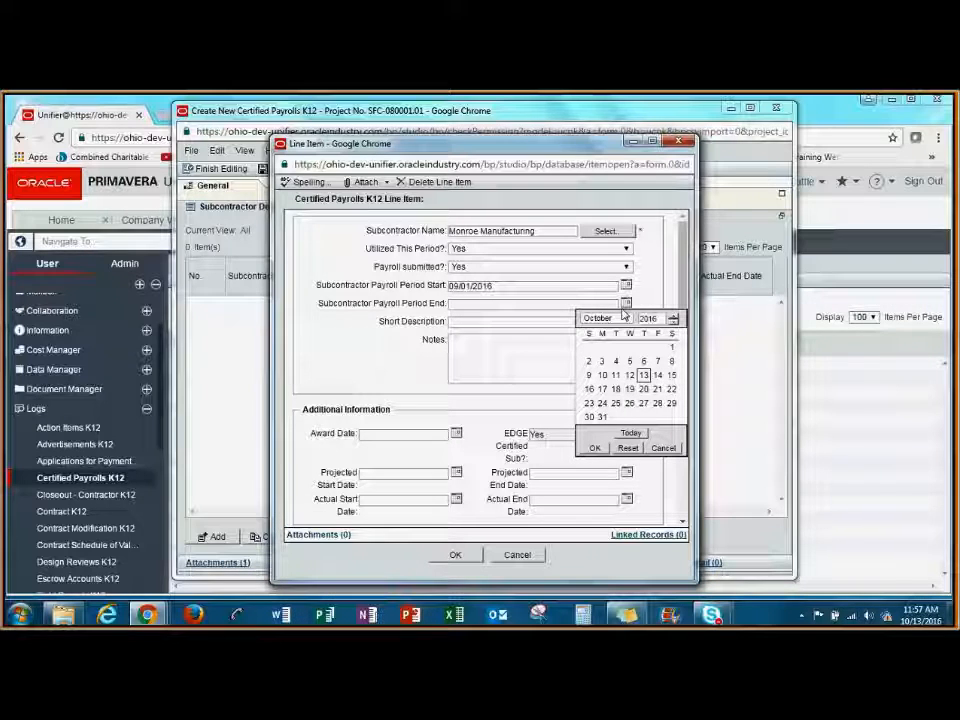
click(608, 318)
click(605, 409)
click(657, 403)
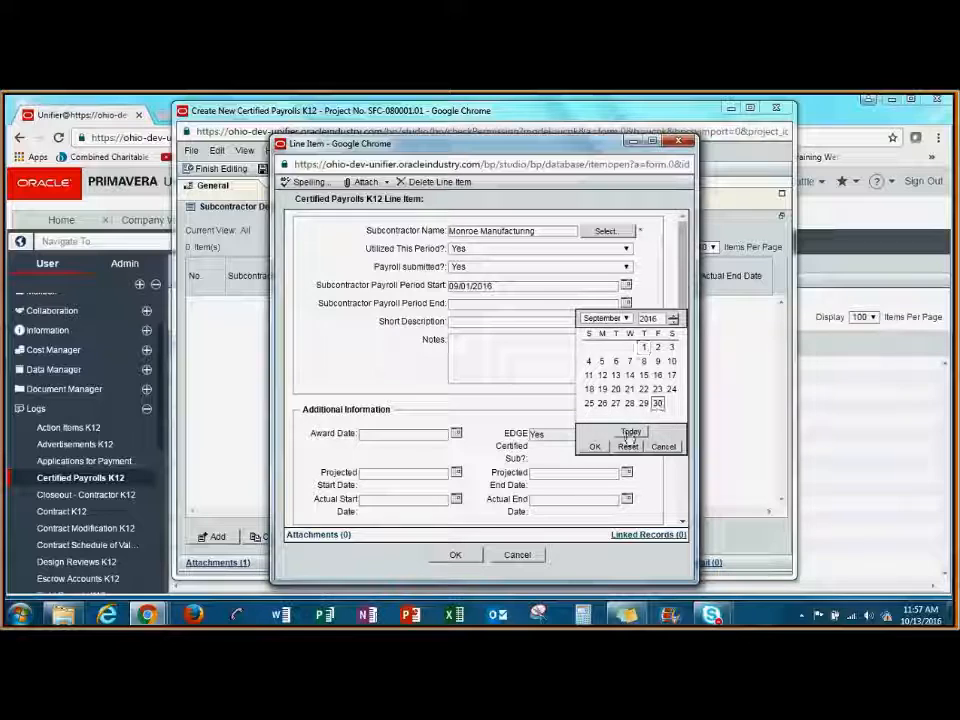
click(595, 448)
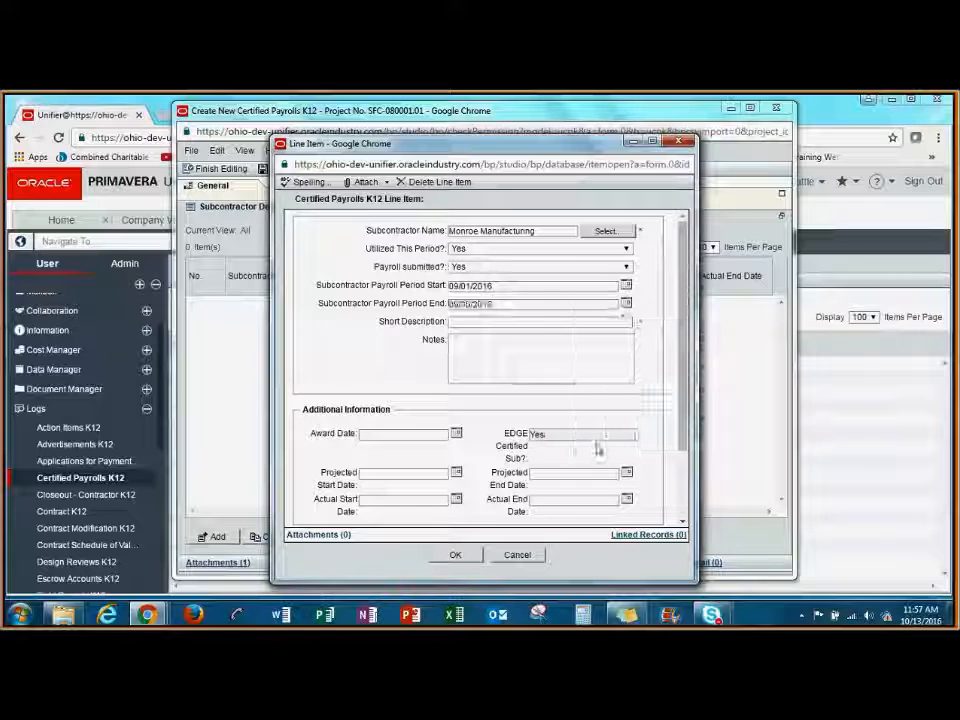
click(613, 322)
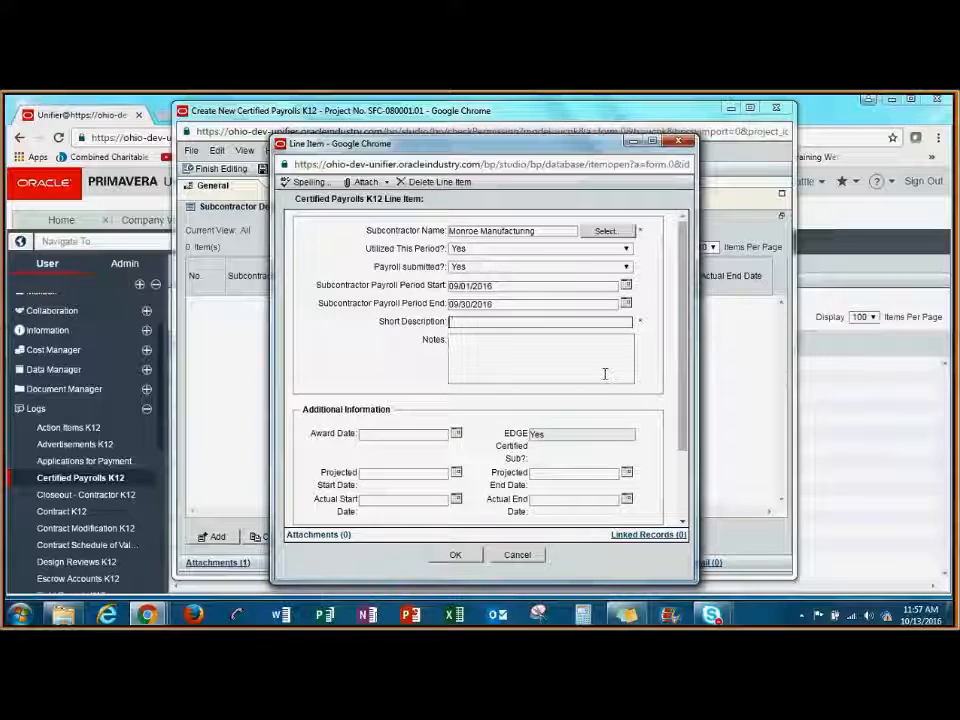
text(M)
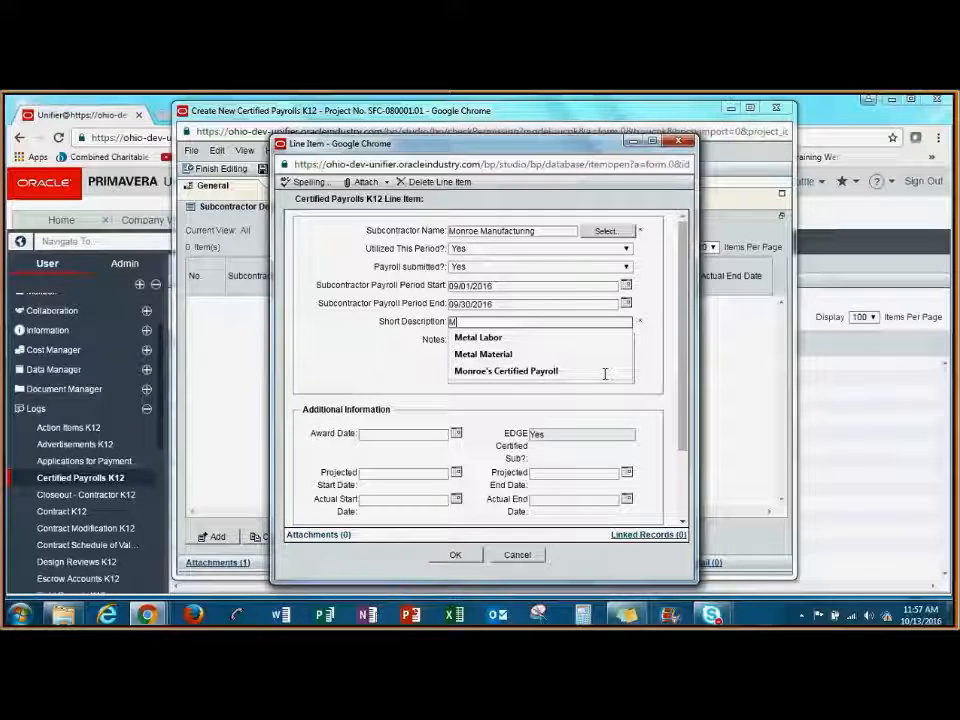
click(605, 373)
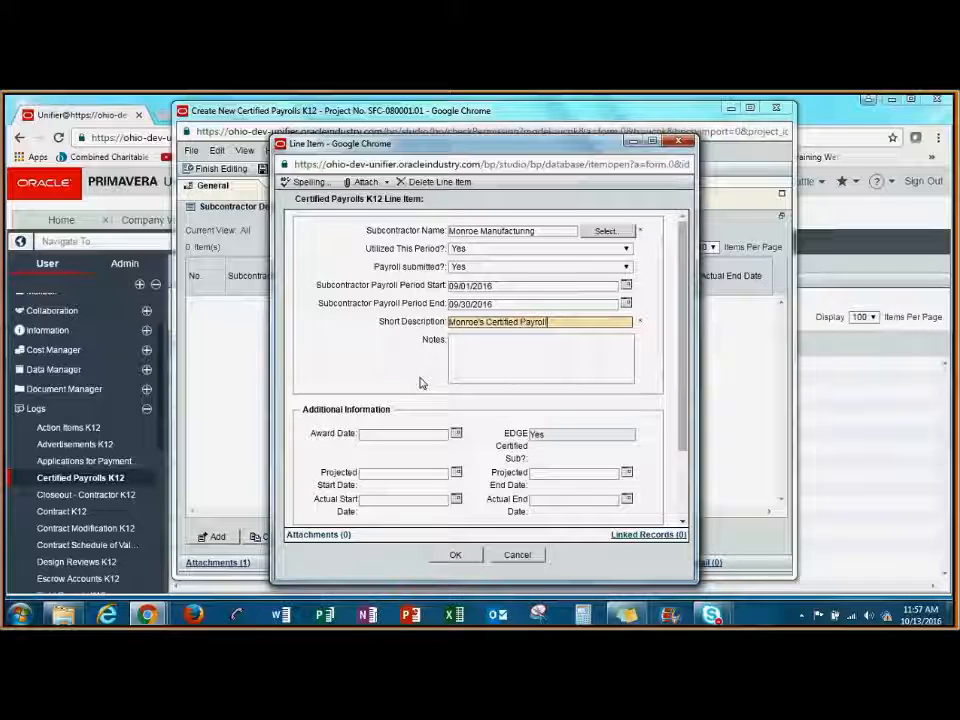
Upload Test document 2.docx from the computer as an attachment to the Monroe Manufacturing line item and save the line item.
click(367, 182)
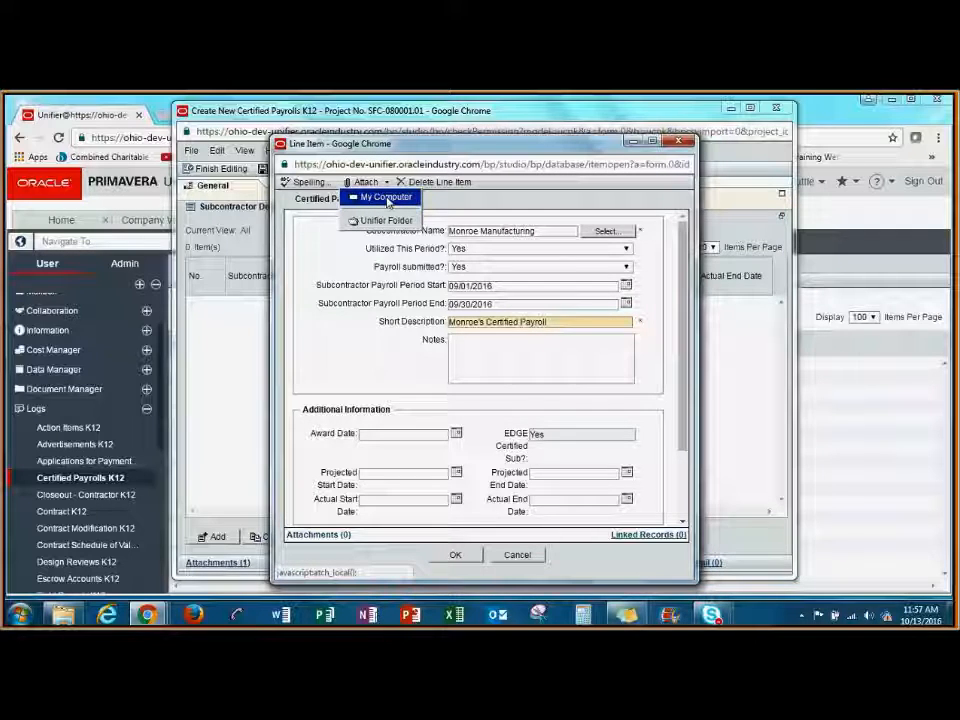
click(386, 198)
click(197, 195)
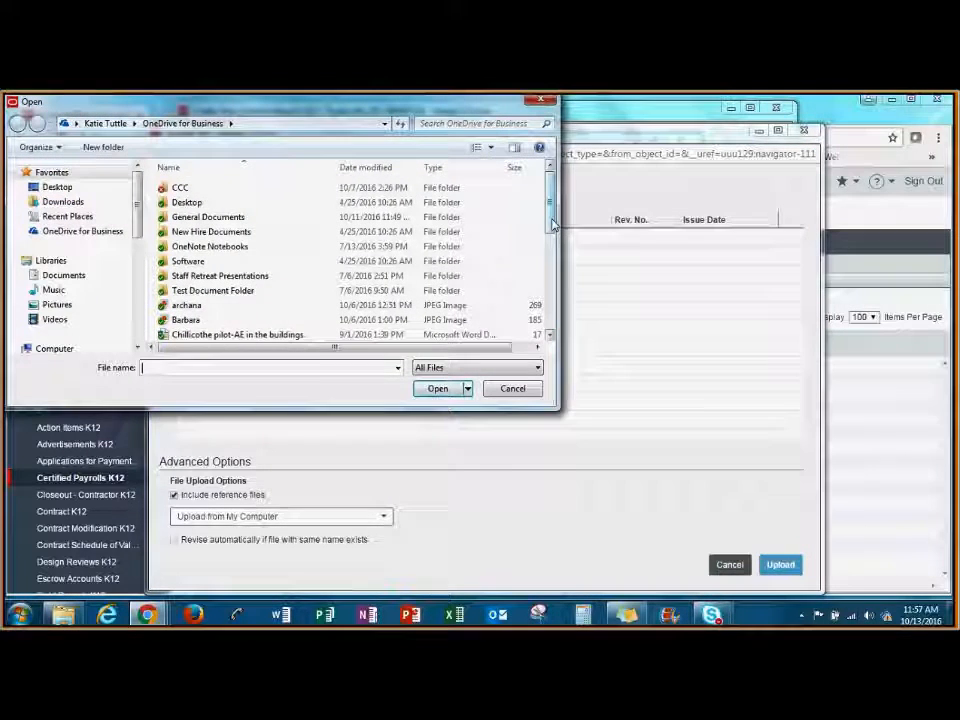
scroll(300, 300, down, 5)
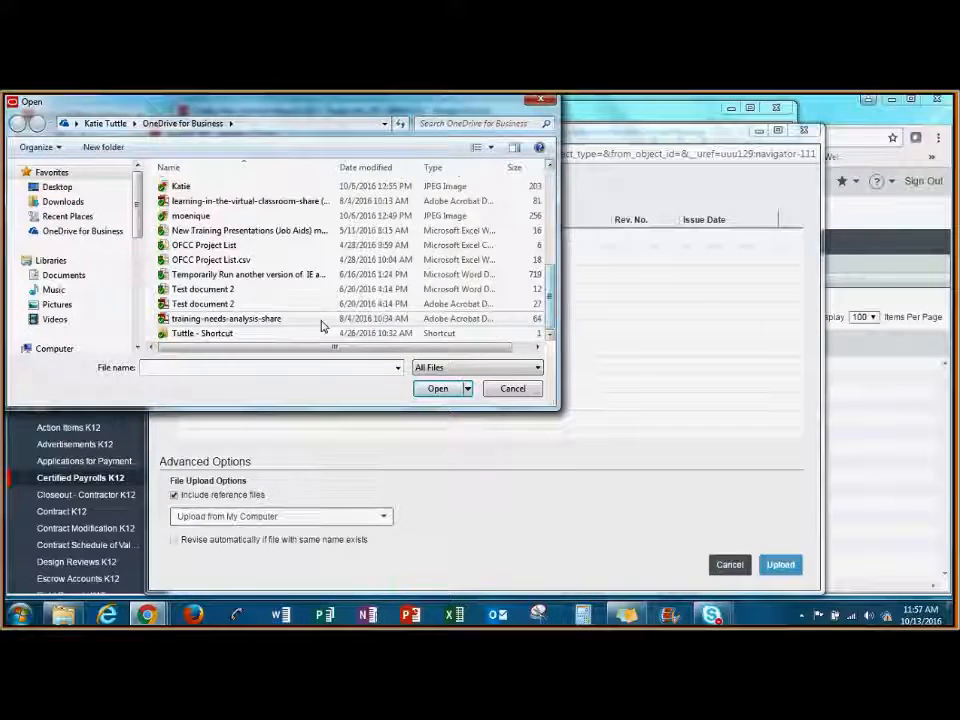
click(255, 290)
drag(440, 292, 658, 296)
click(533, 103)
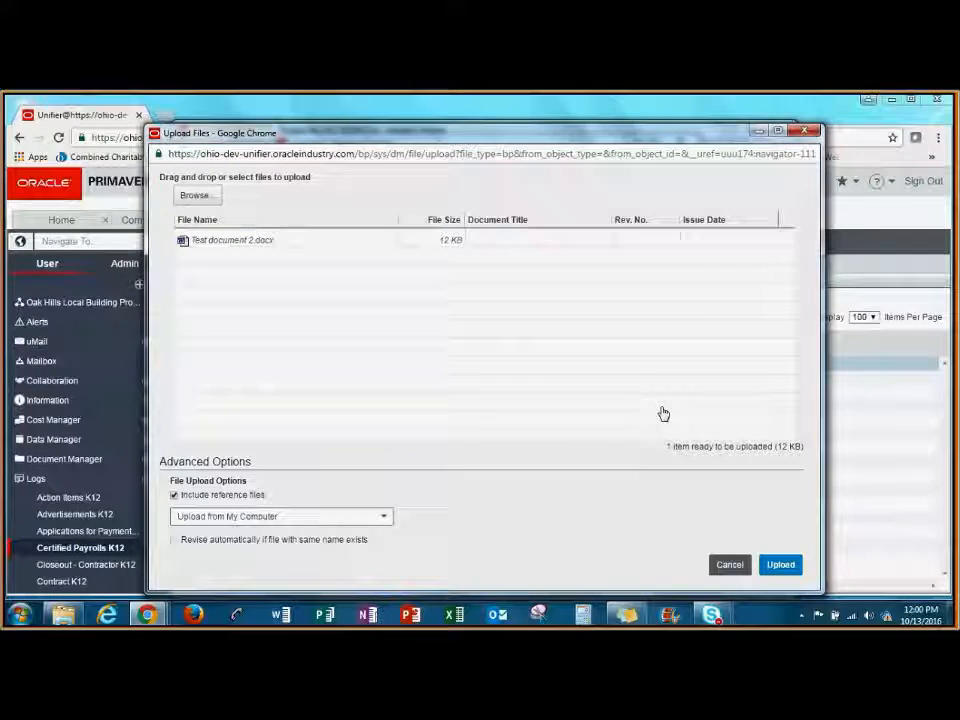
click(788, 566)
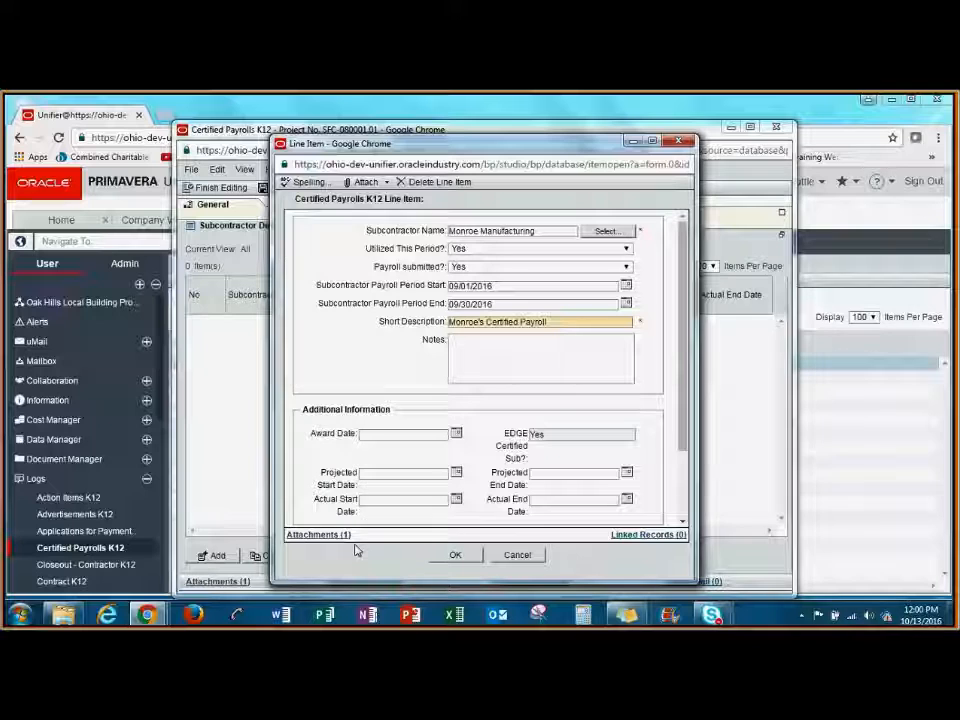
click(455, 556)
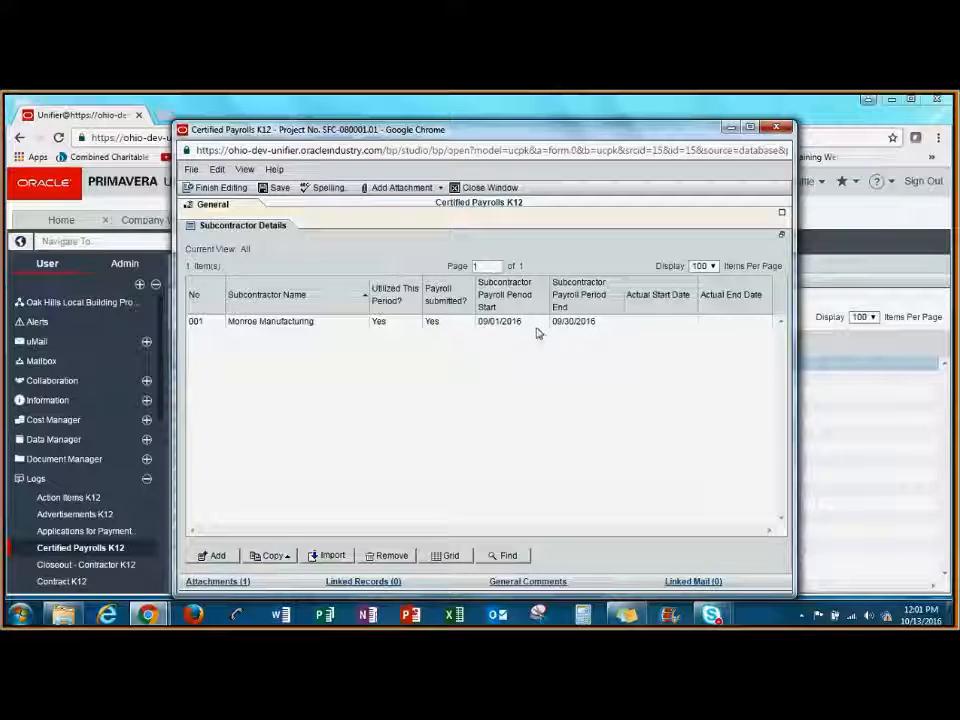
Return to the certified payroll record's General section and set its status to Complete.
click(238, 207)
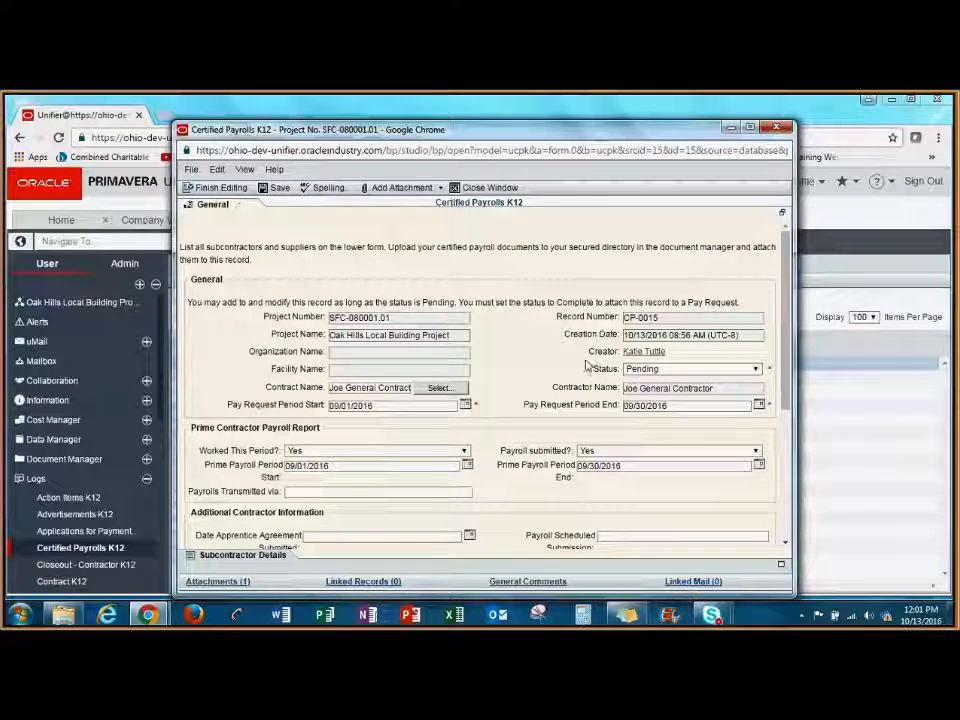
click(690, 369)
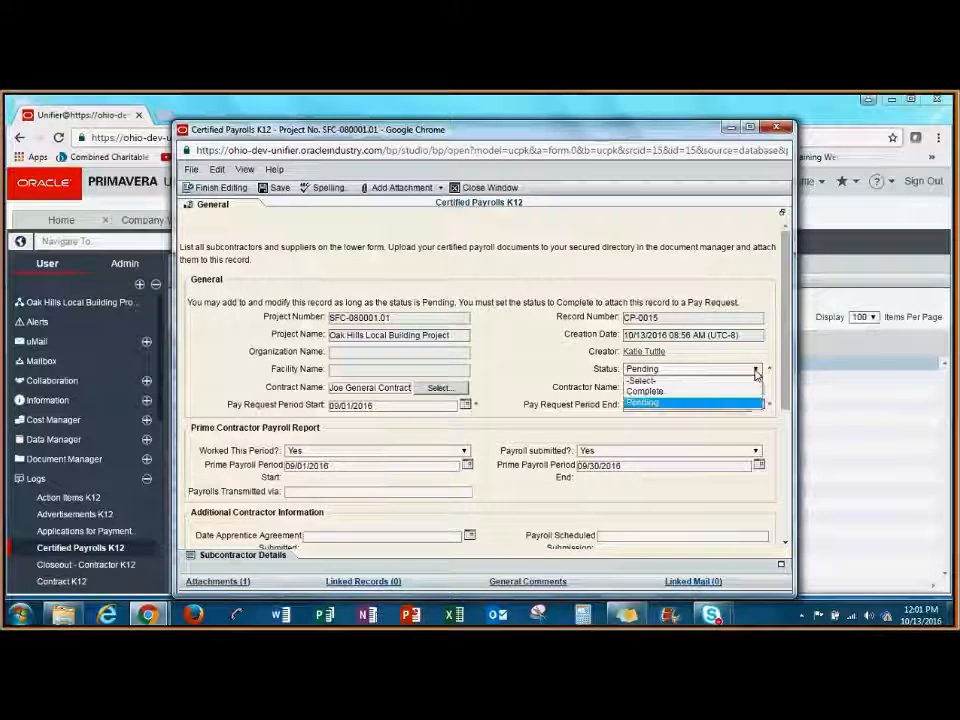
click(690, 393)
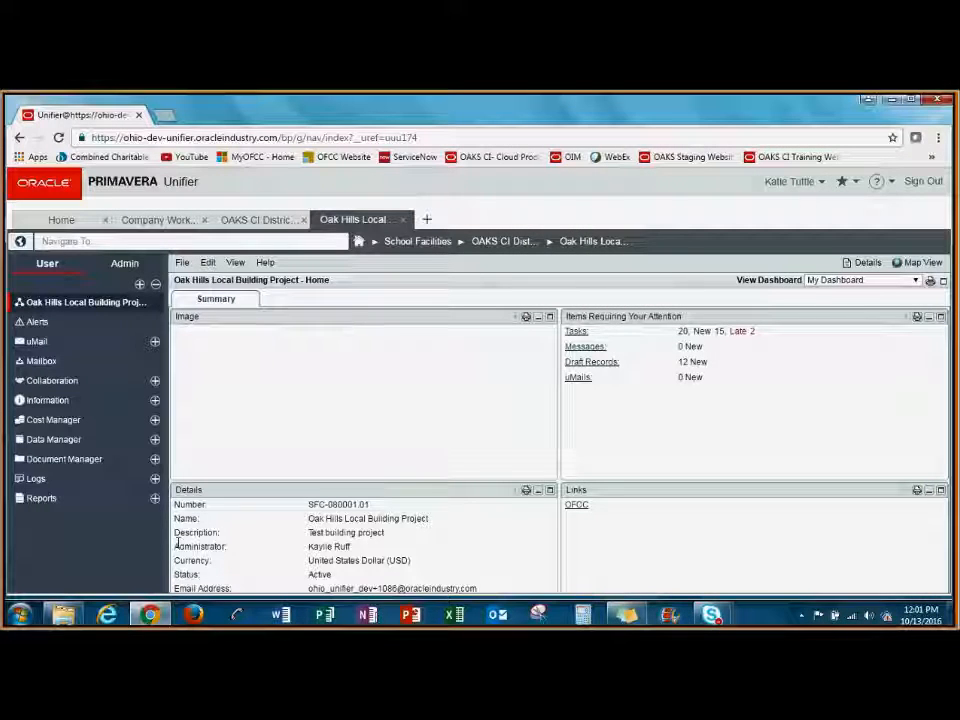
Create a new Applications for Payment K12 record from the project's Logs and expand its General section.
click(98, 480)
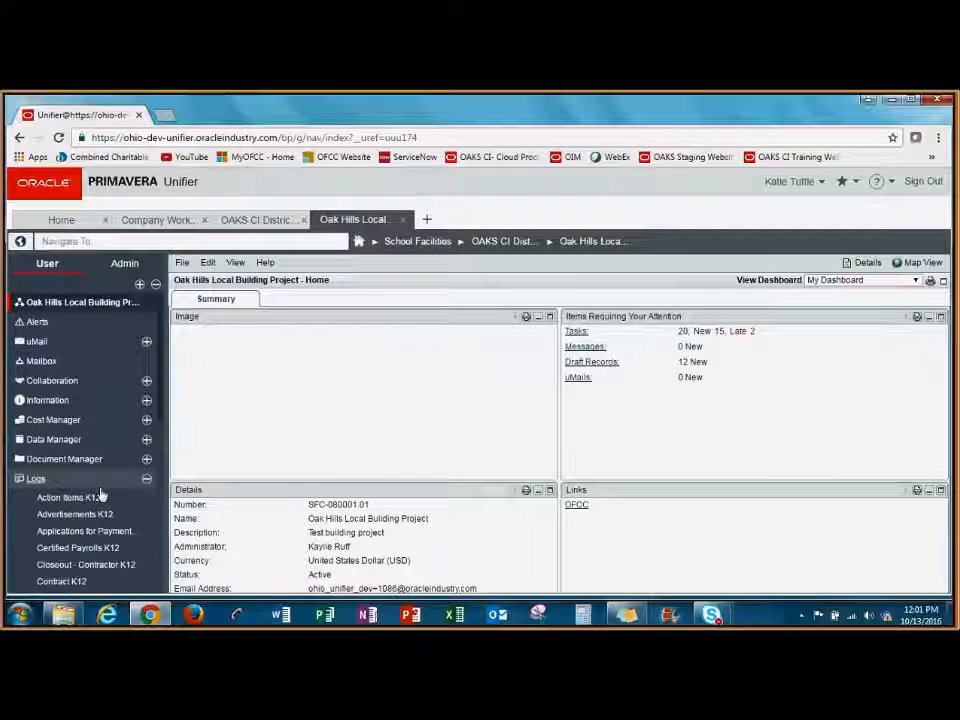
click(100, 531)
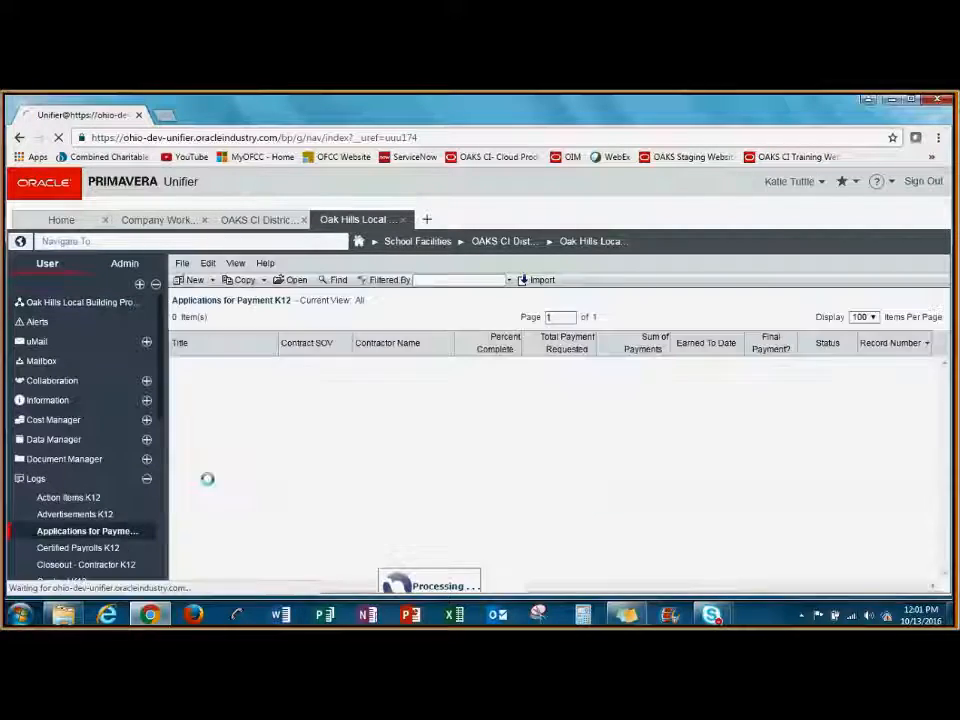
click(195, 280)
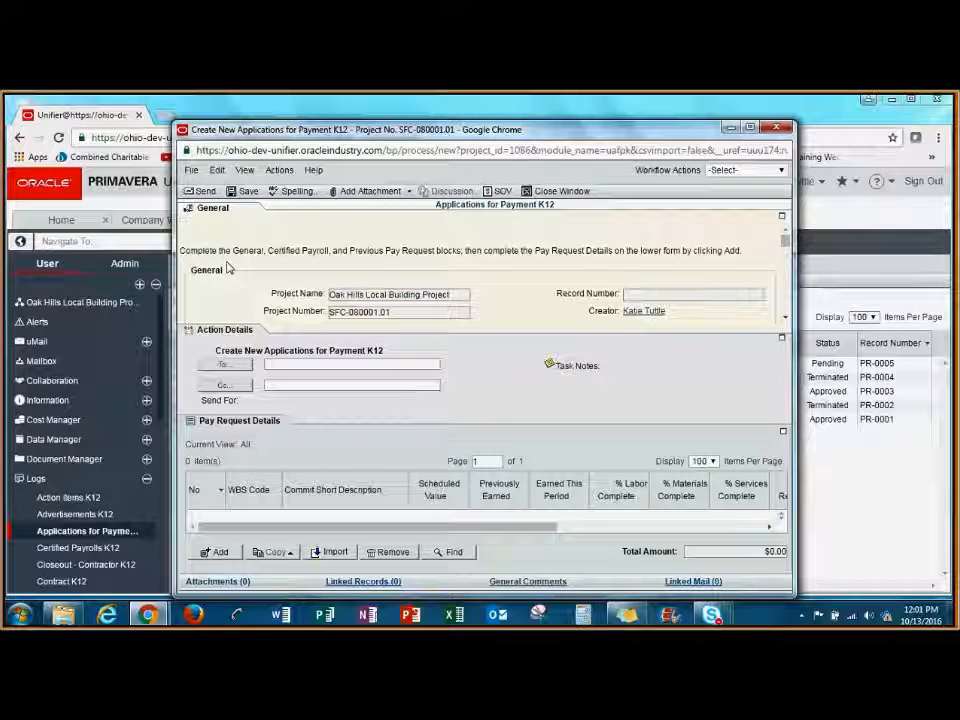
click(243, 209)
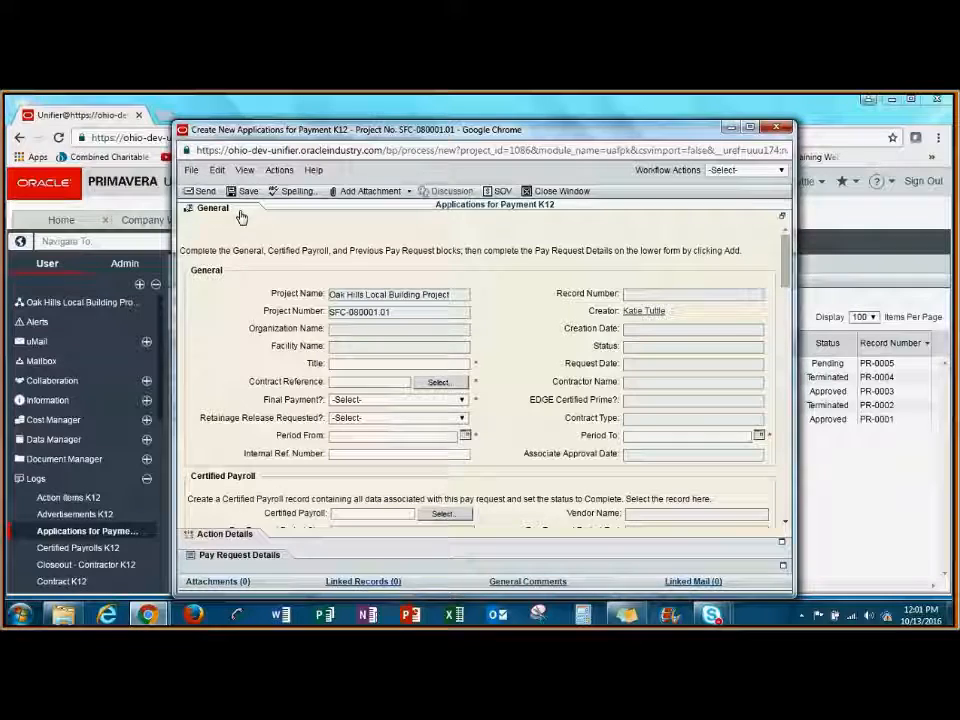
Title the new payment application Jill's Contracting PR2.
click(459, 362)
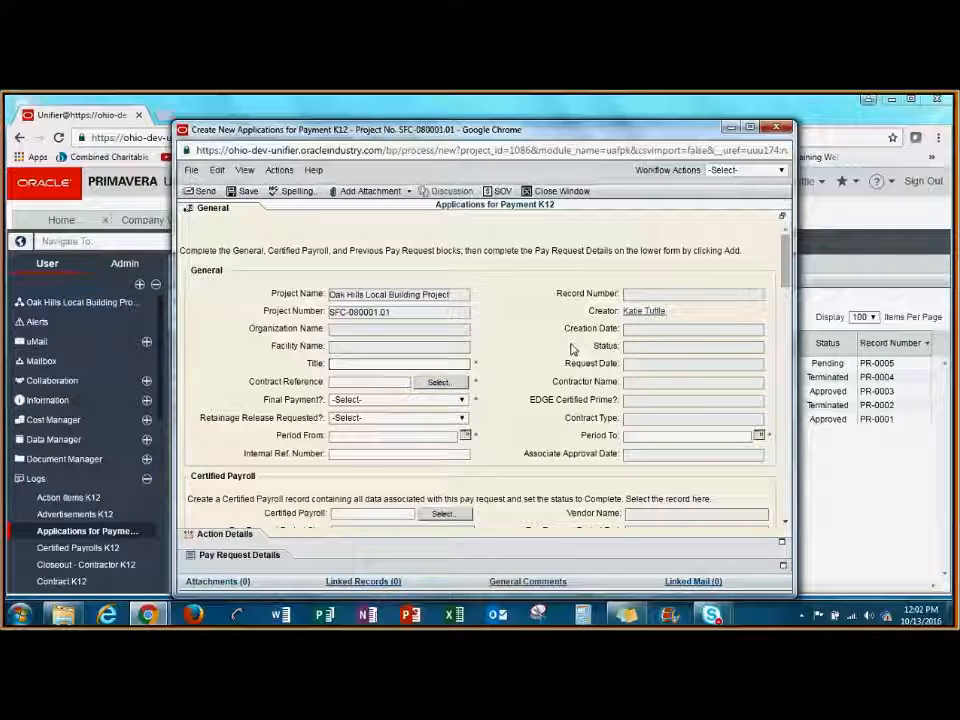
text(Jill)
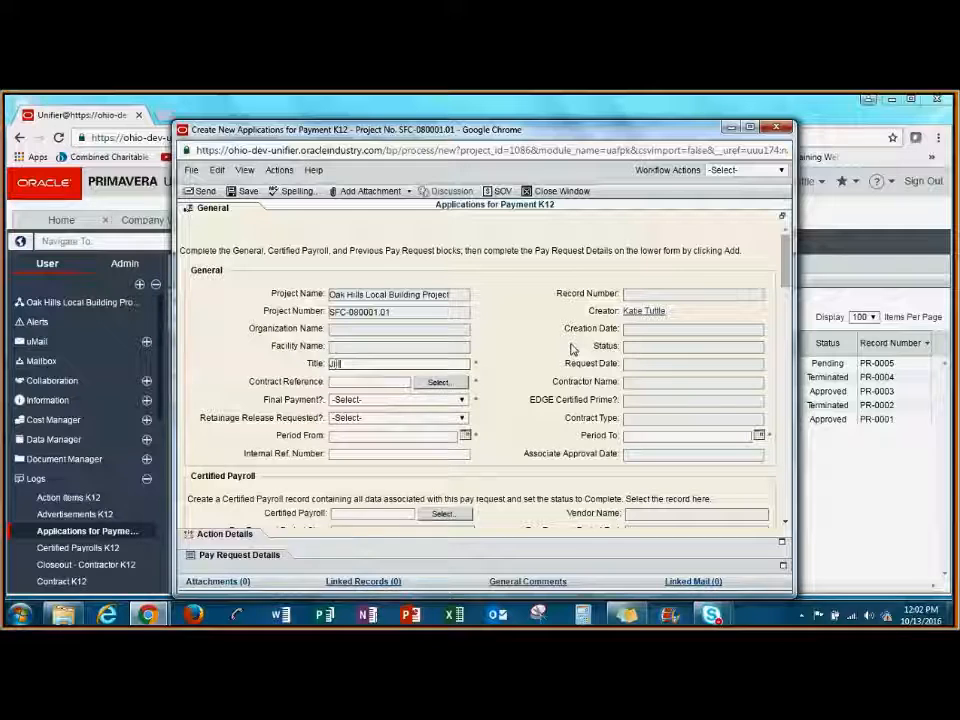
text('s)
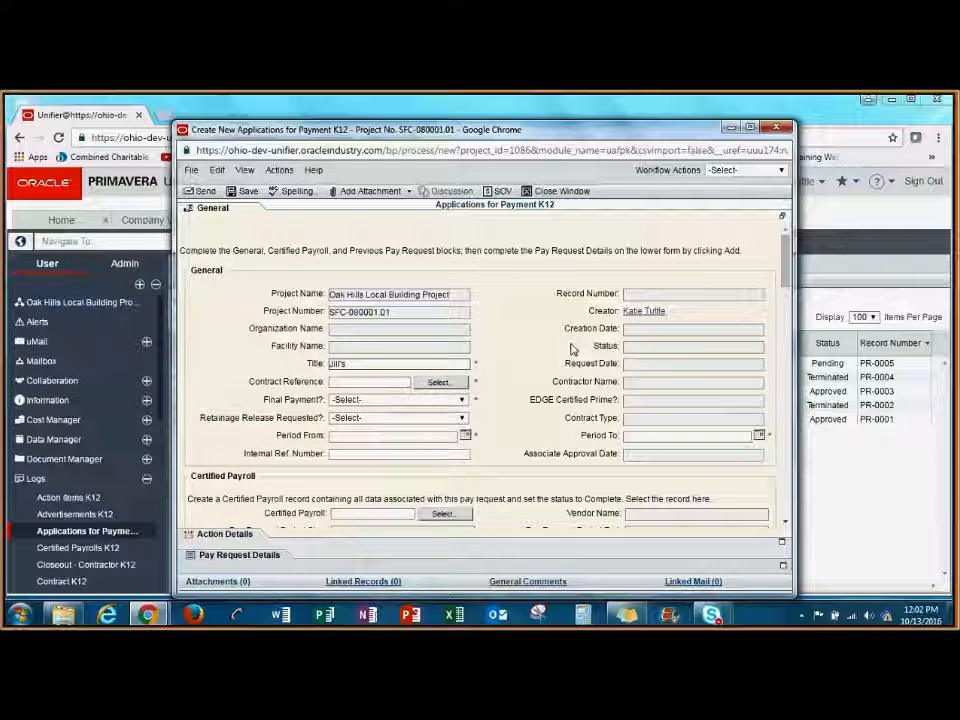
text( Contr)
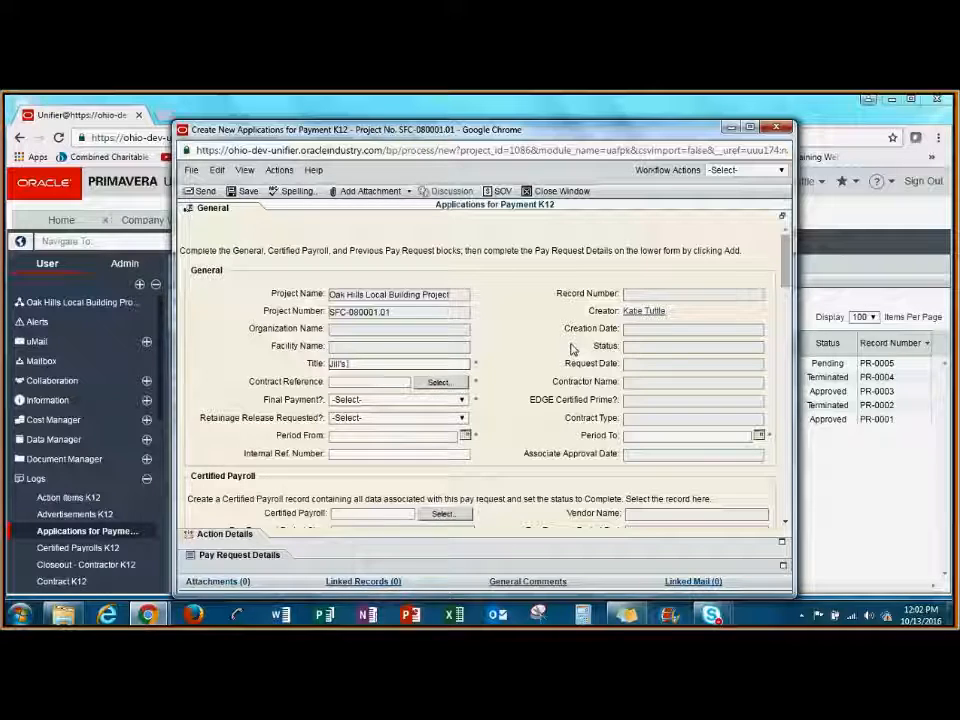
text(acting PR2)
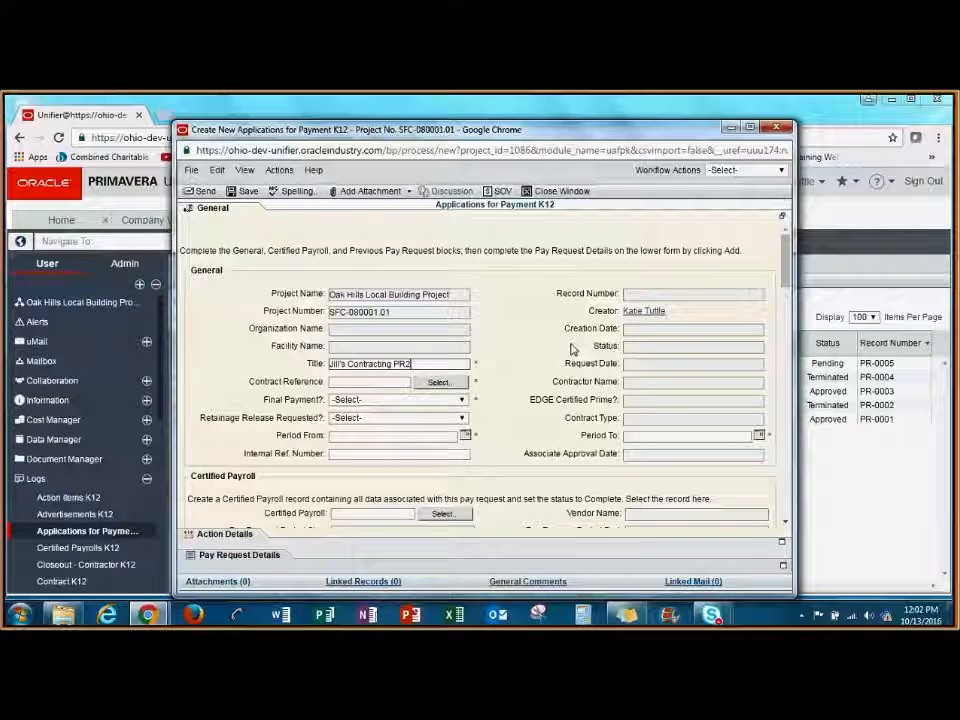
Select Test SOV as the payment application's contract reference.
click(444, 382)
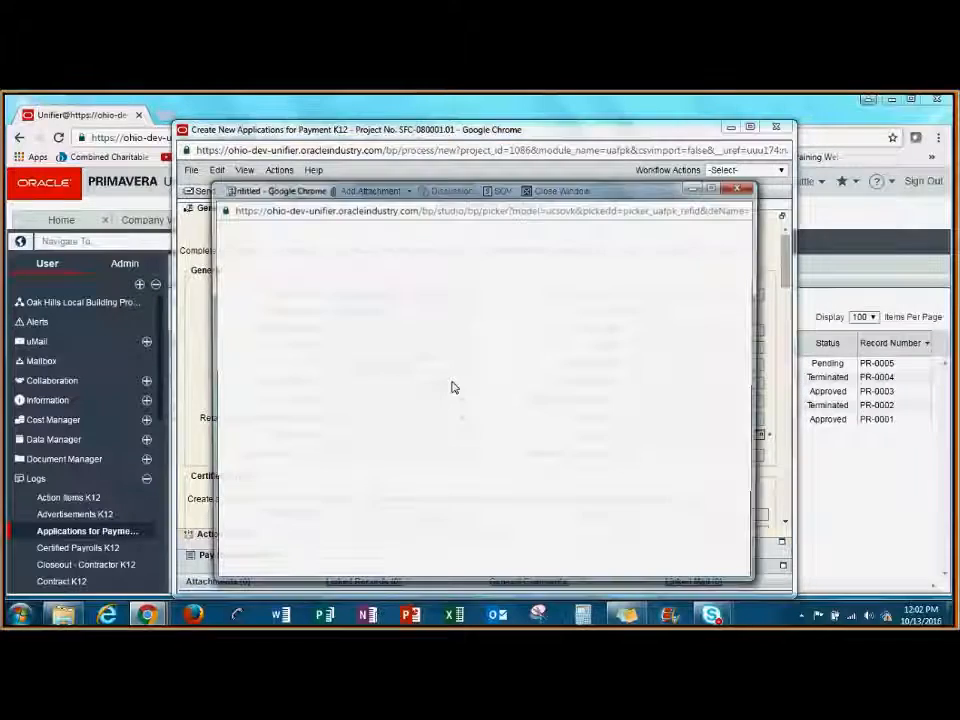
click(296, 332)
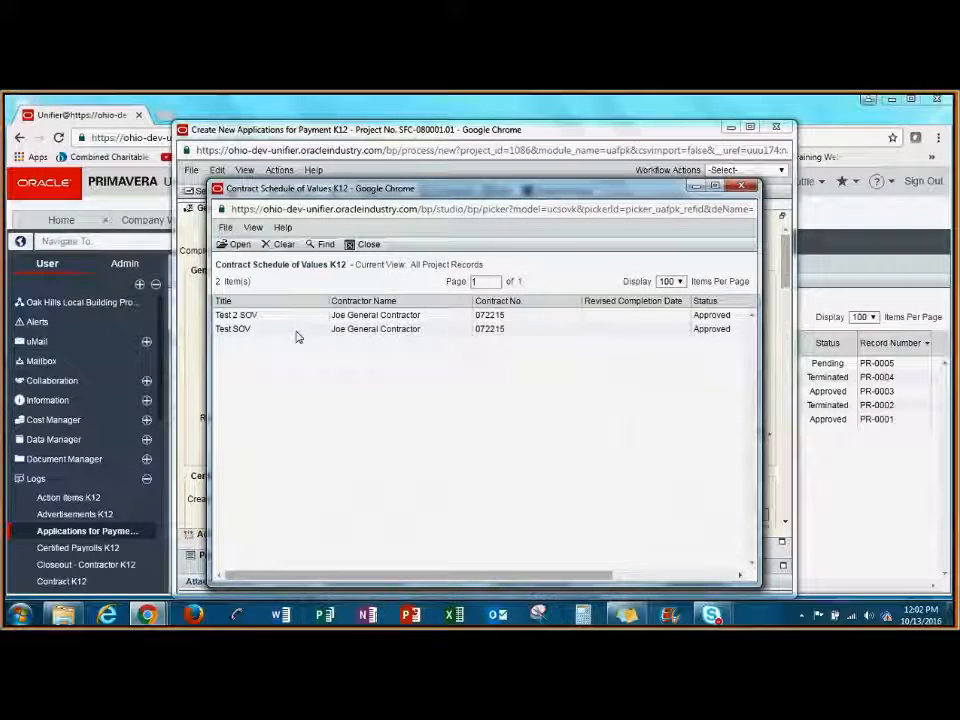
click(234, 245)
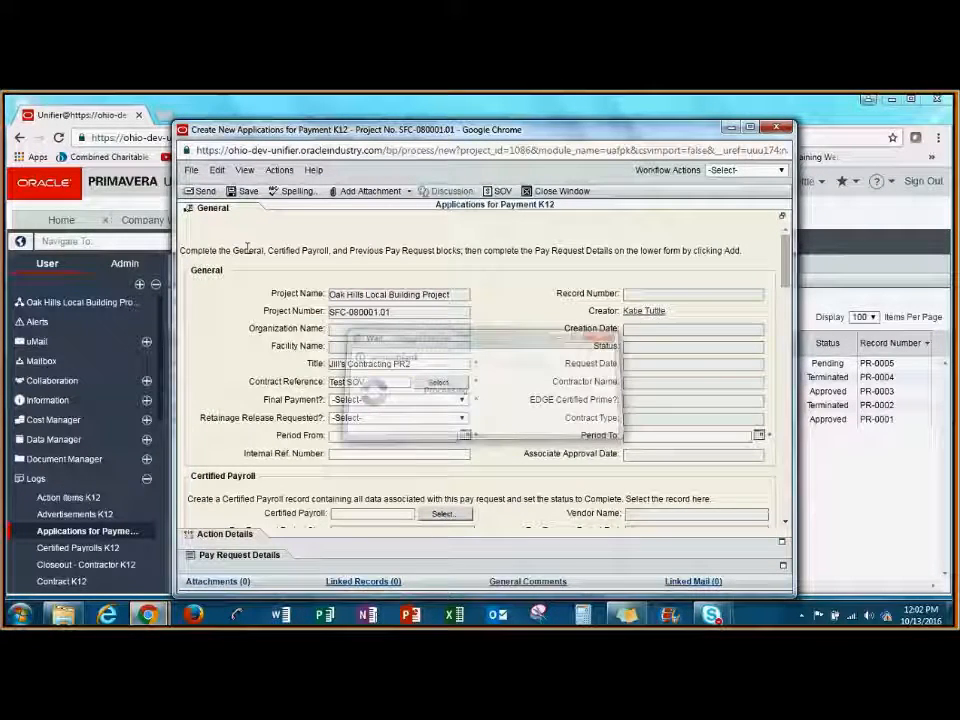
Set both Final Payment and Retainage Release Requested to No on the payment application.
click(462, 399)
click(400, 435)
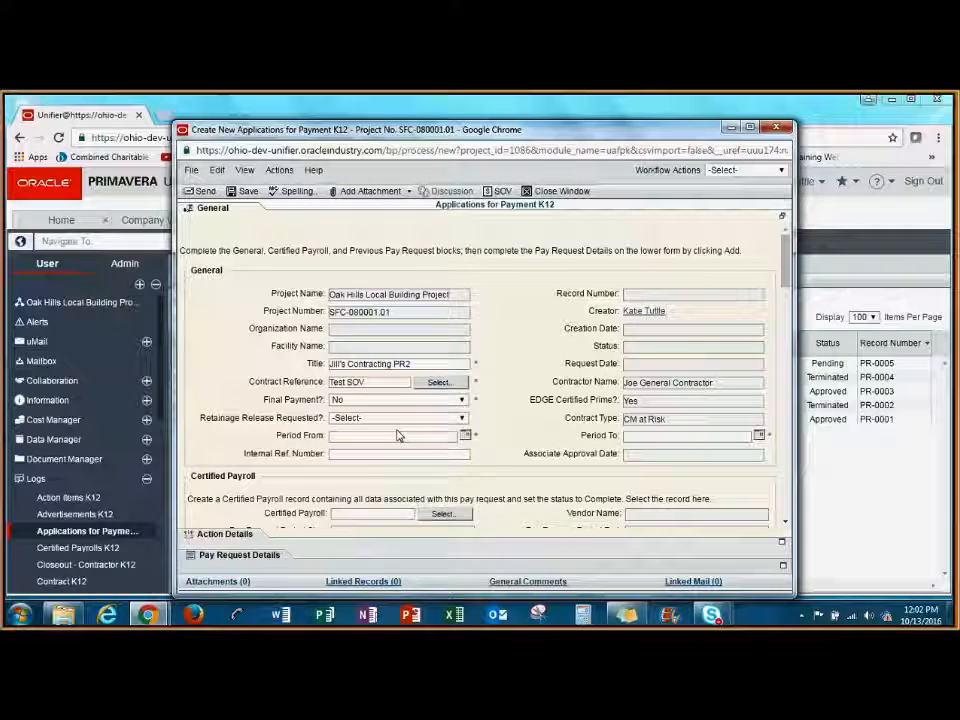
click(400, 417)
click(418, 450)
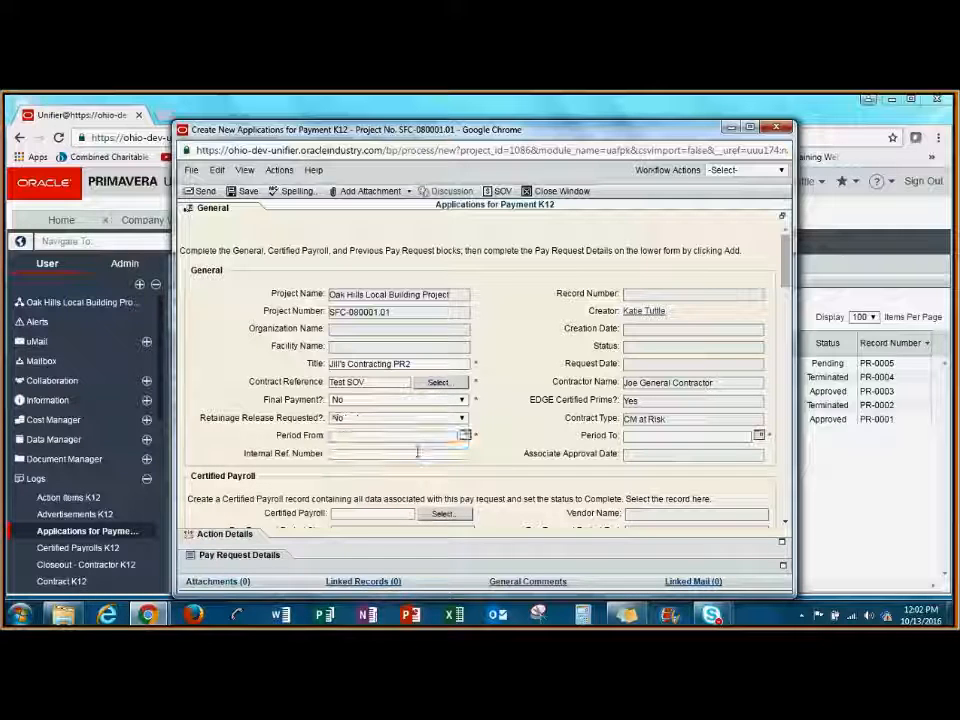
Set the payment application's Period From to 09/01/2016 and Period To to 09/30/2016.
click(465, 435)
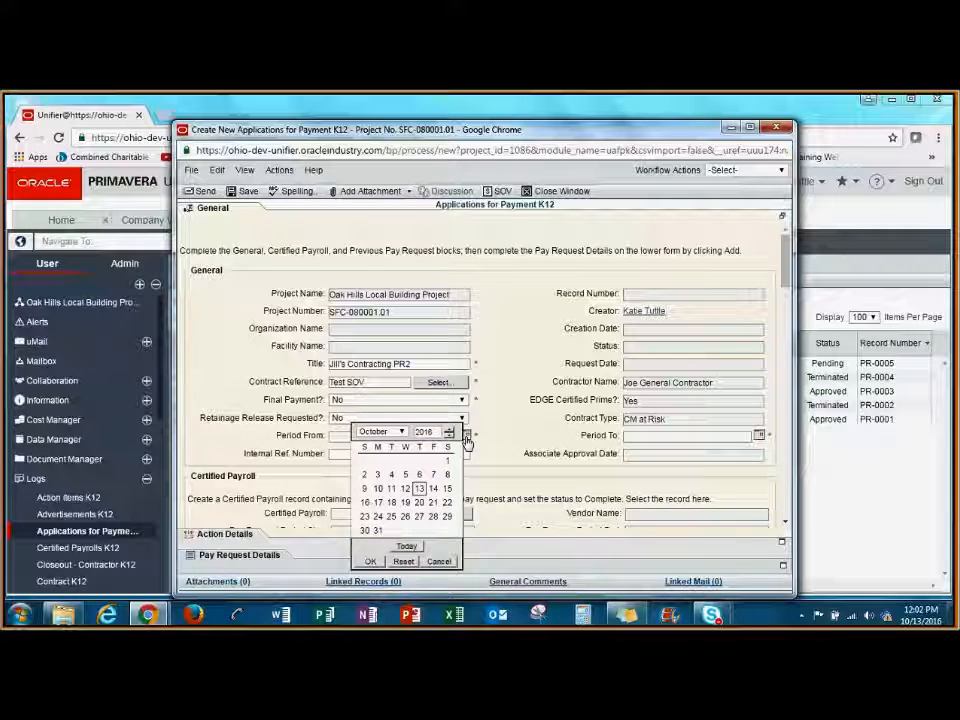
click(400, 431)
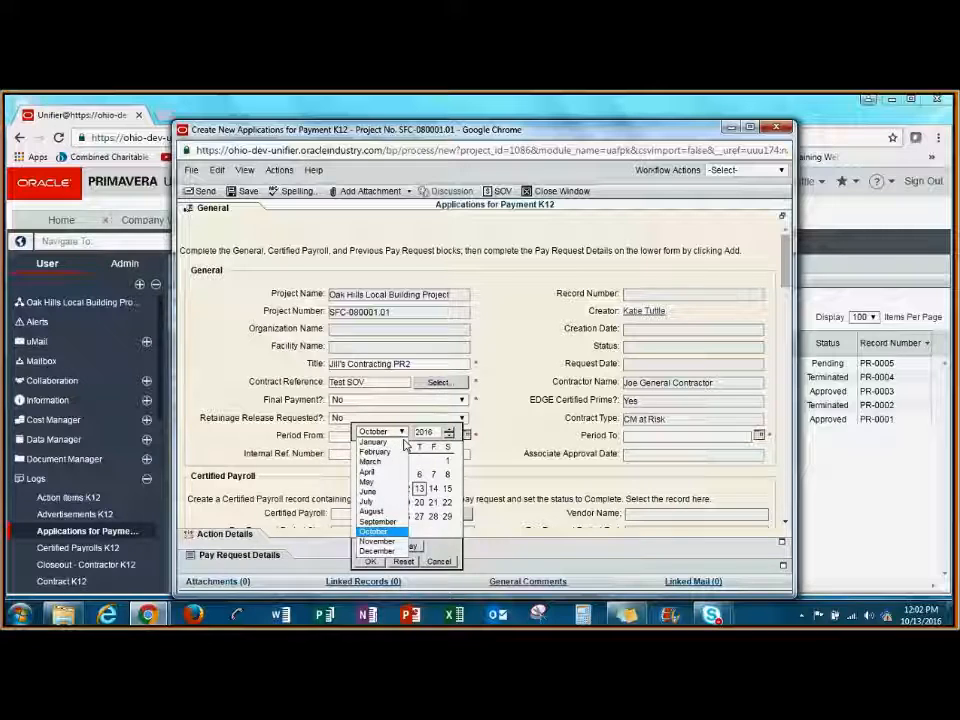
click(388, 521)
click(759, 435)
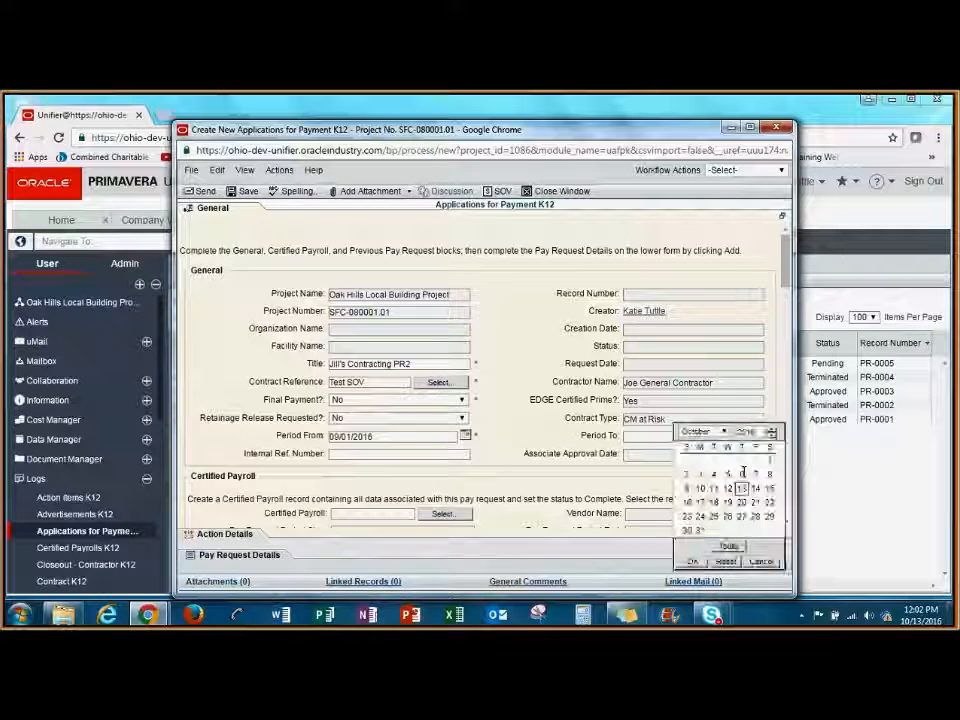
click(704, 431)
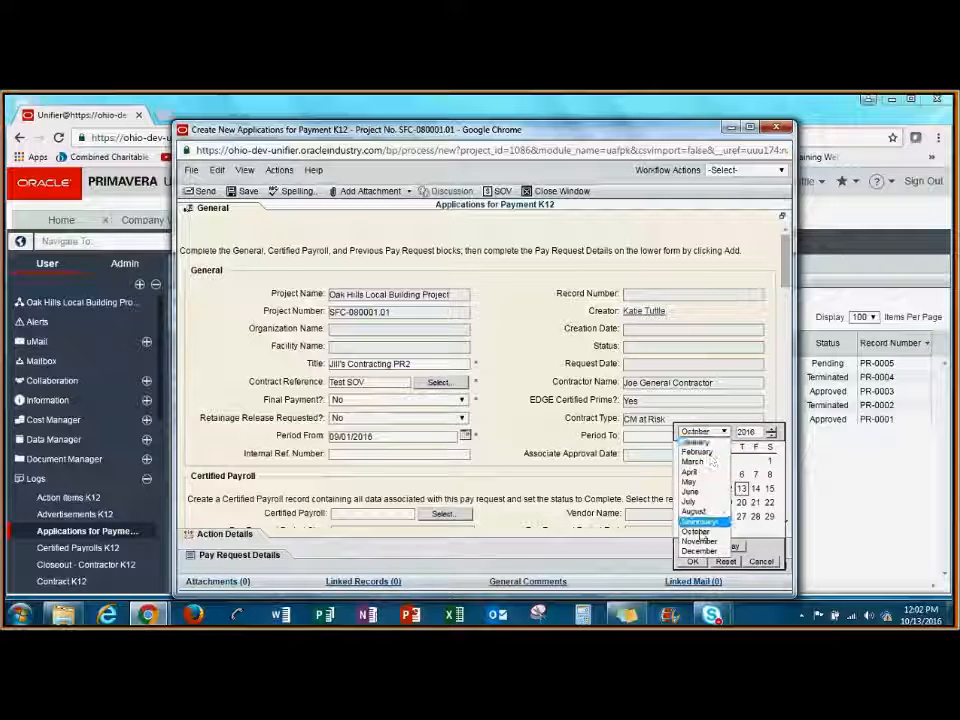
click(708, 525)
click(755, 516)
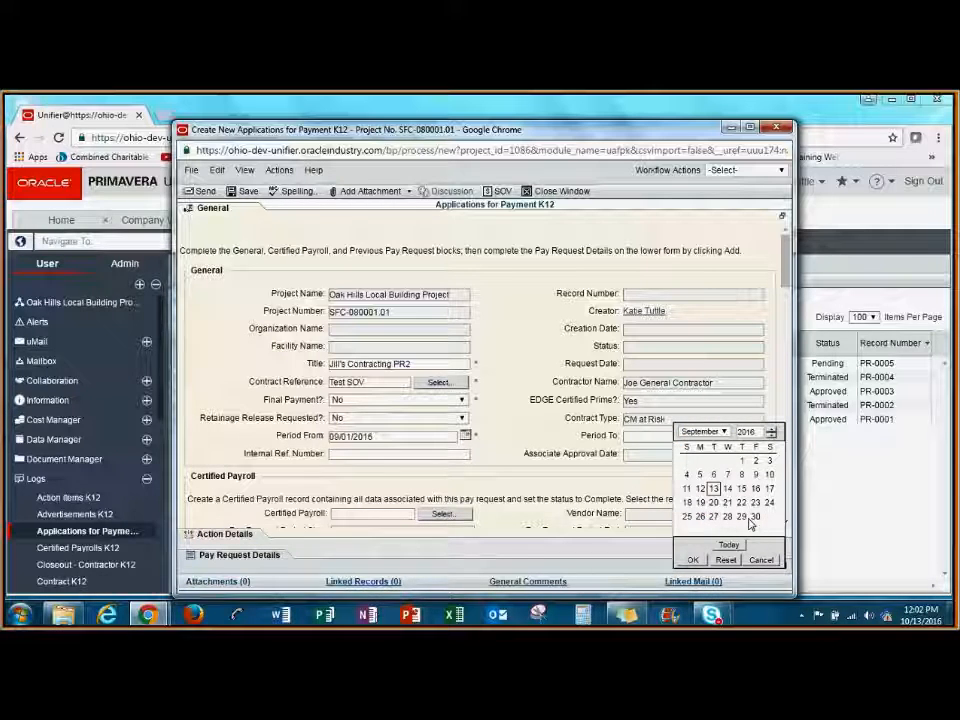
click(694, 560)
Select record CP-0015, covering 09/01/2016 to 09/30/2016, as the payment application's certified payroll.
scroll(783, 290, down, 3)
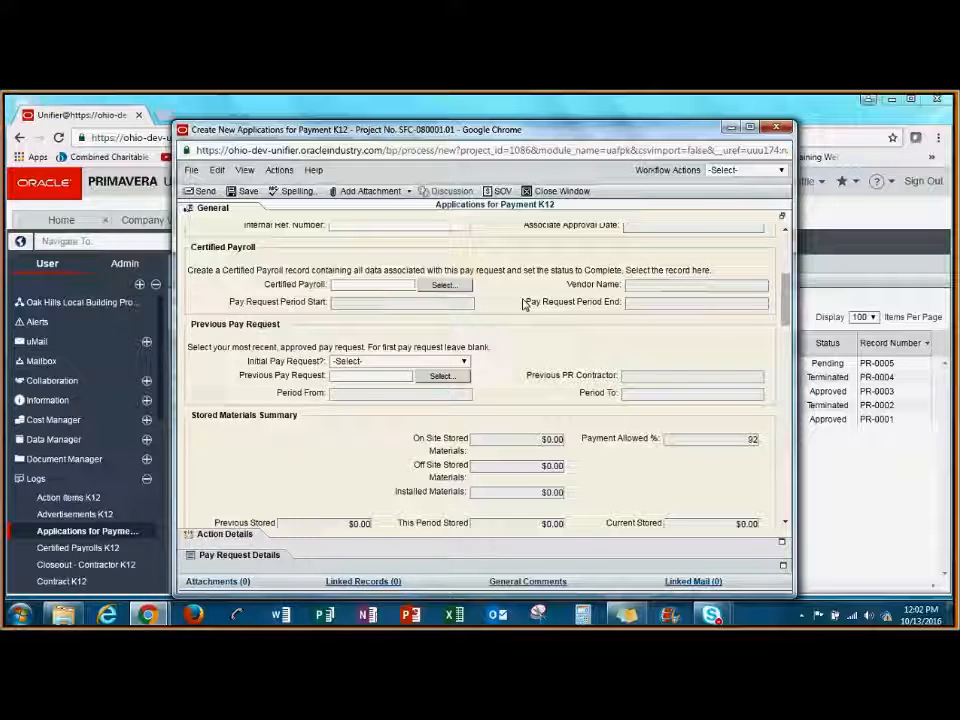
click(446, 287)
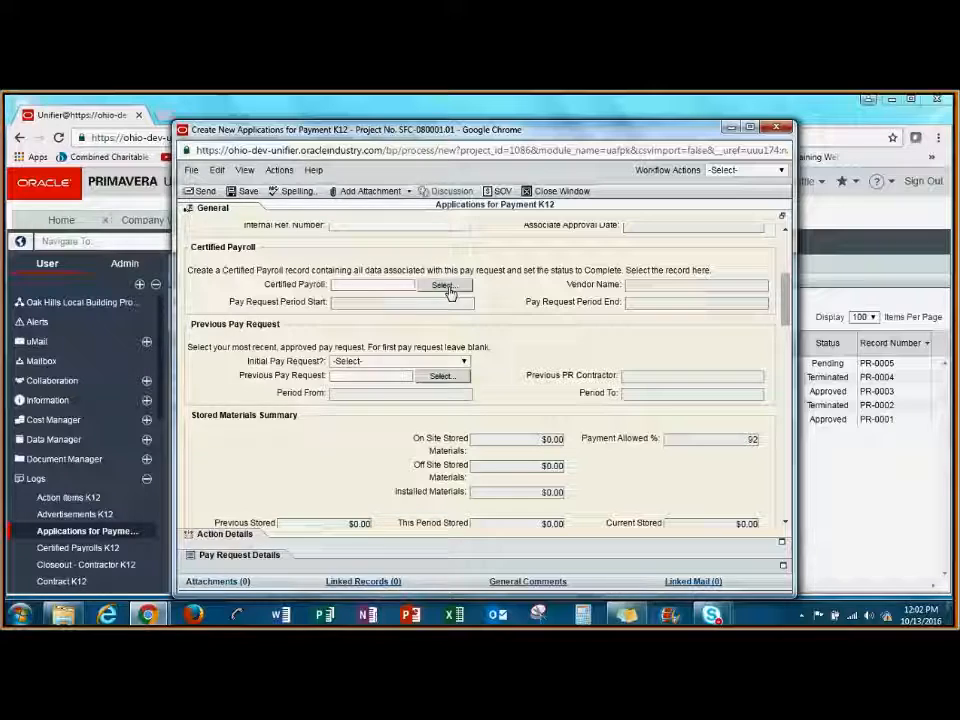
click(298, 330)
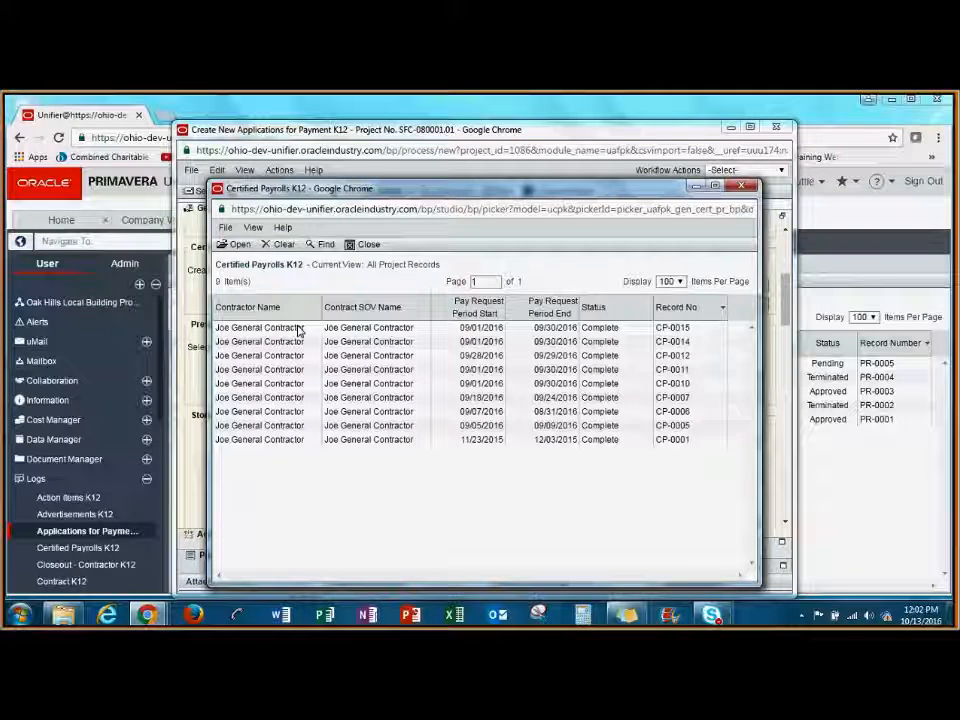
click(241, 245)
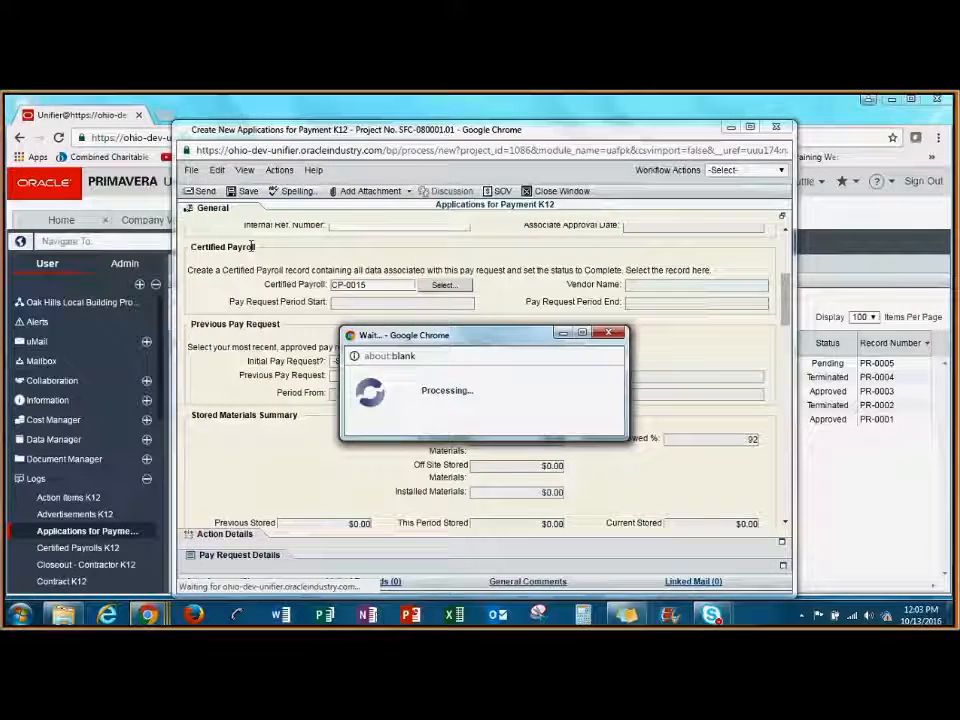
Set Initial Pay Request to No and select App #001 as the previous pay request.
drag(784, 311, 779, 326)
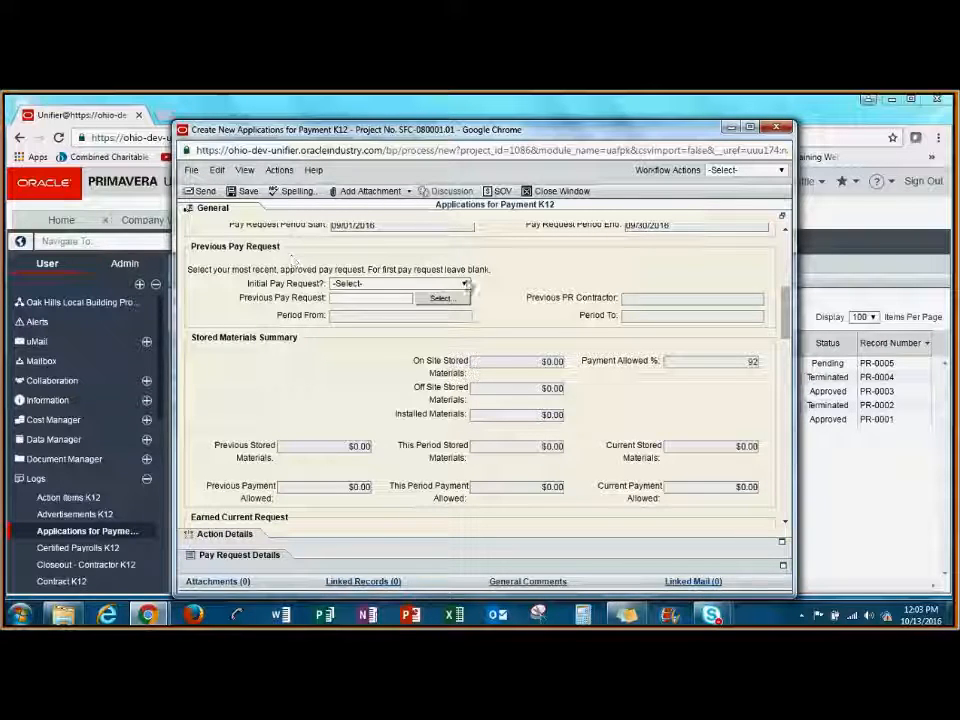
click(464, 284)
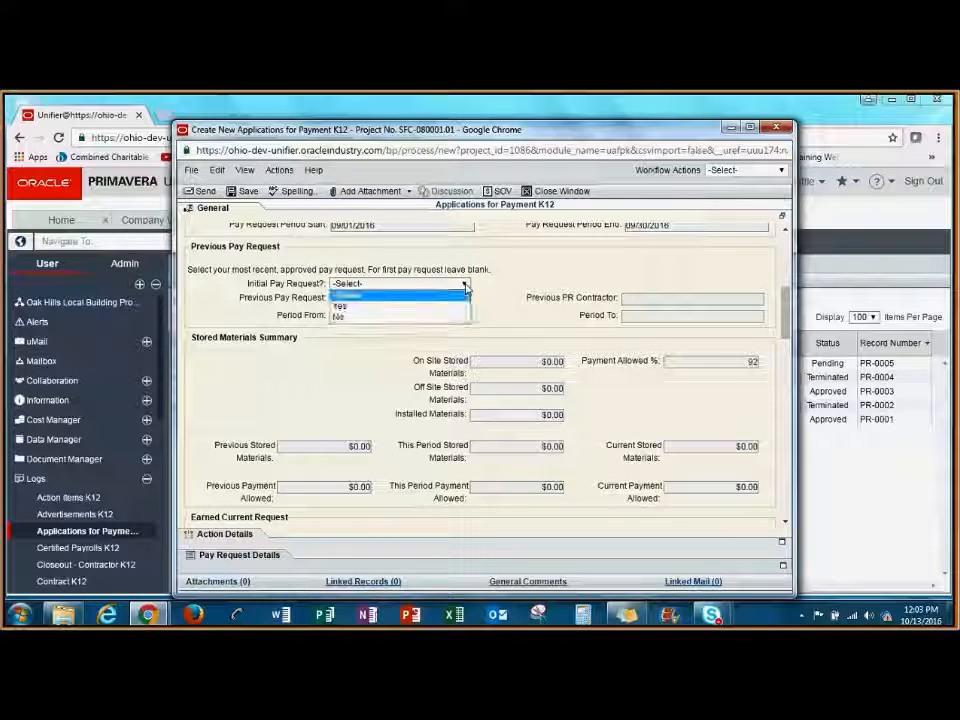
click(341, 307)
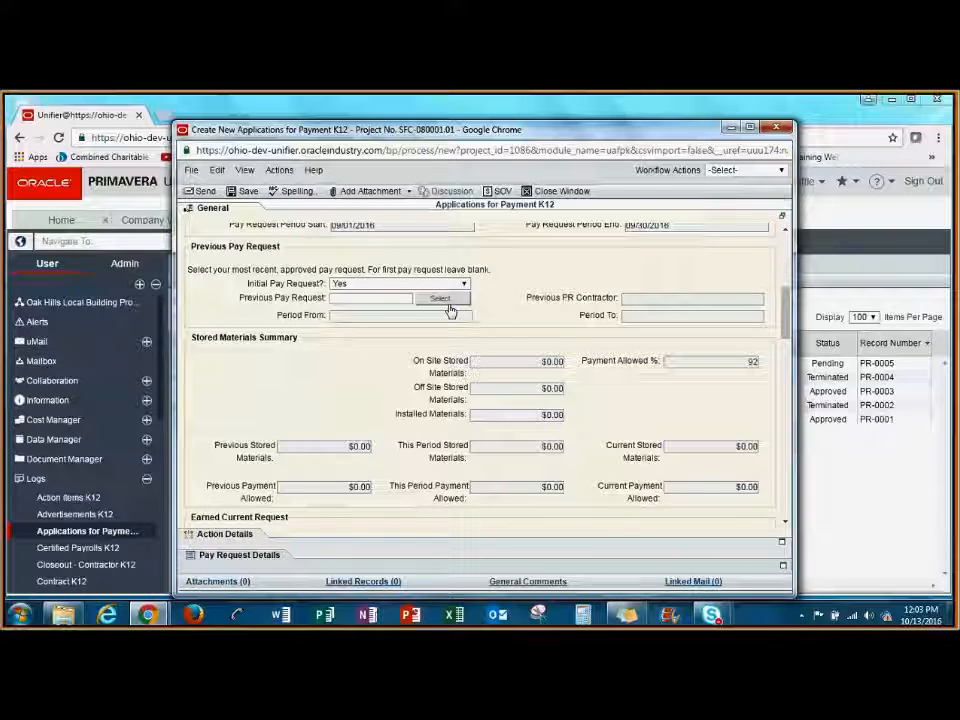
click(392, 284)
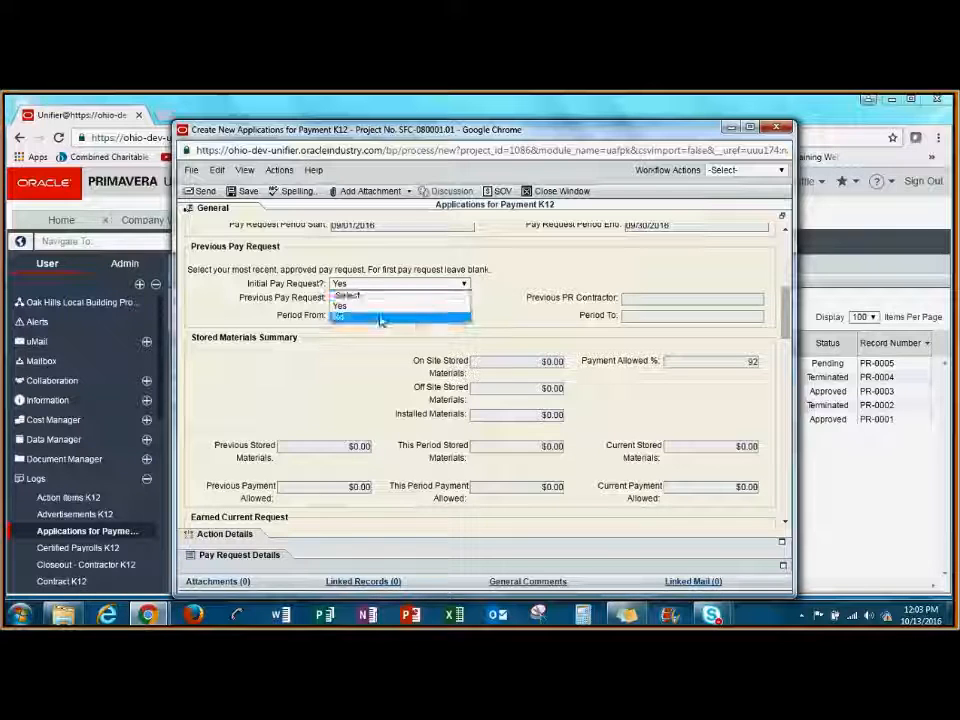
click(380, 318)
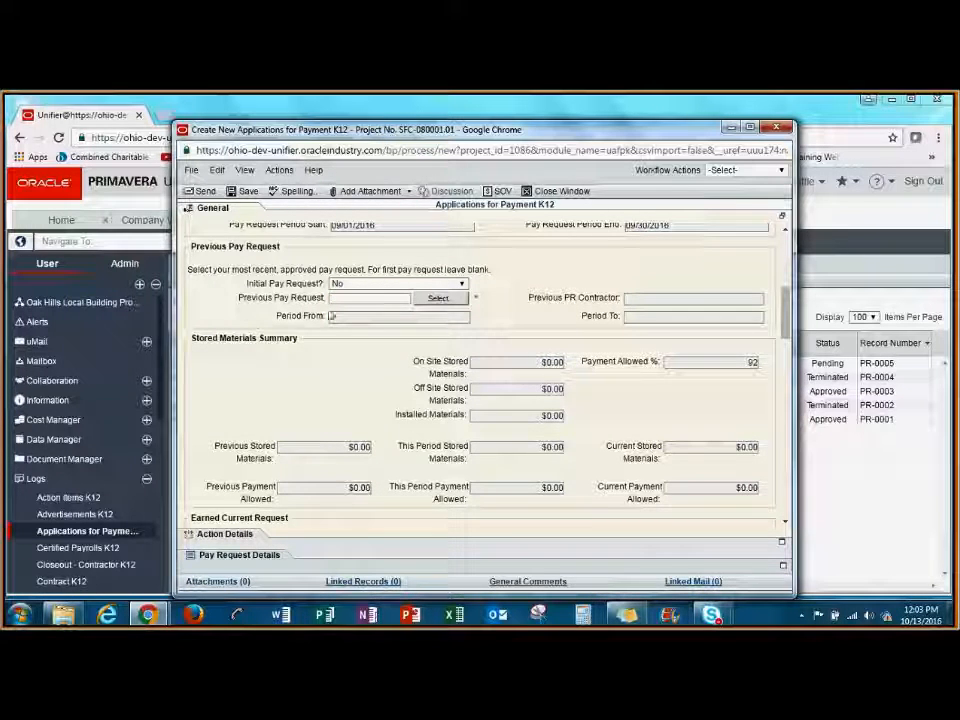
click(440, 299)
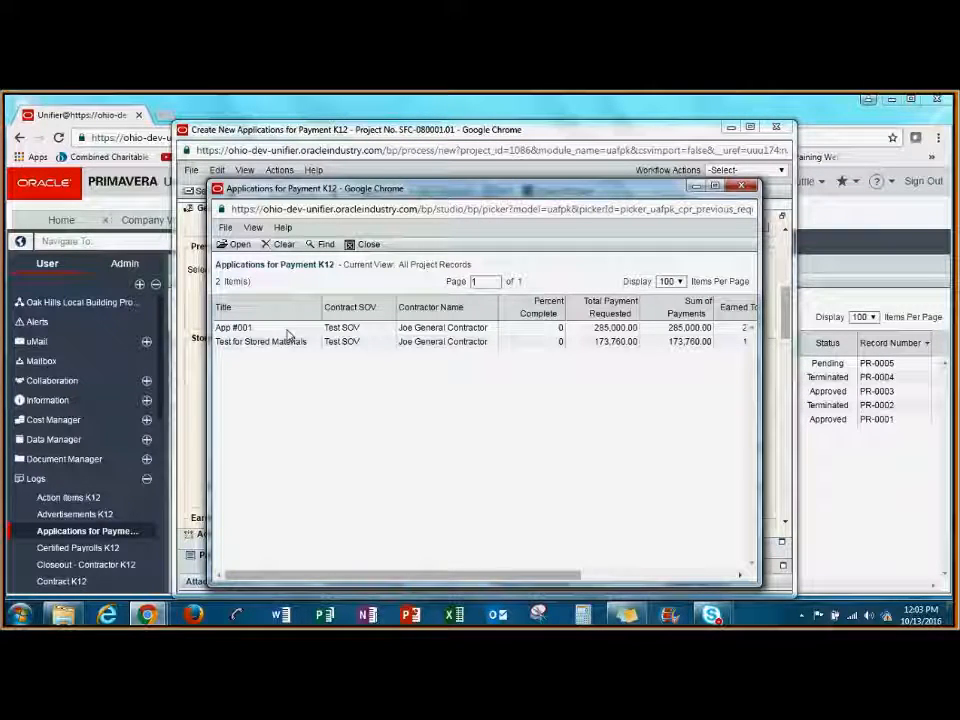
double_click(286, 329)
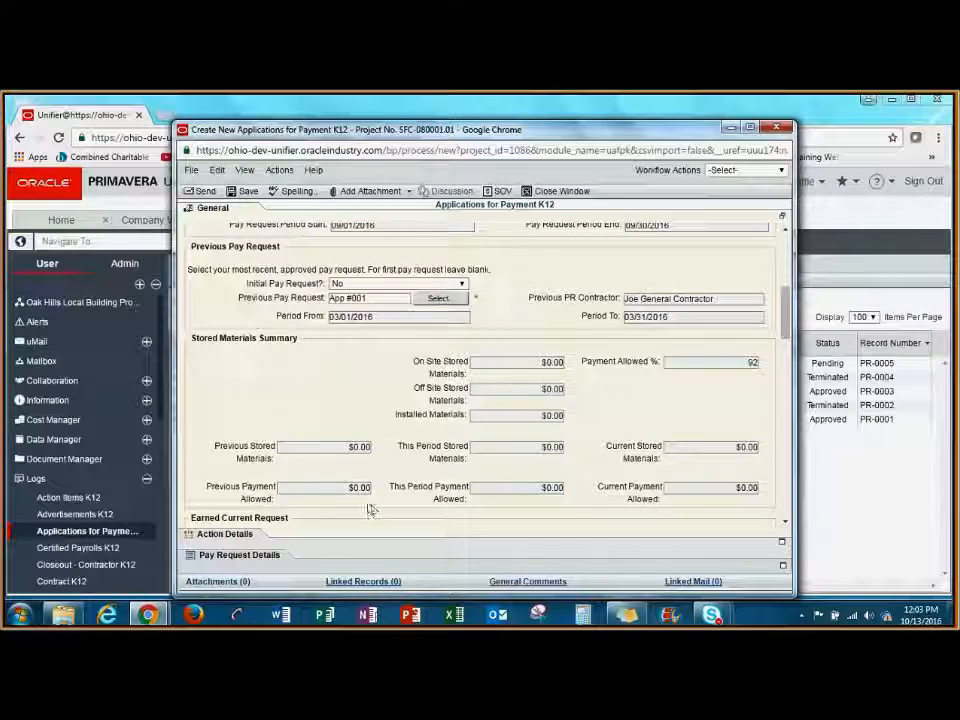
Open the Schedule of Values from the pay request details and export its Summary Schedule of Values Sheet.
click(268, 560)
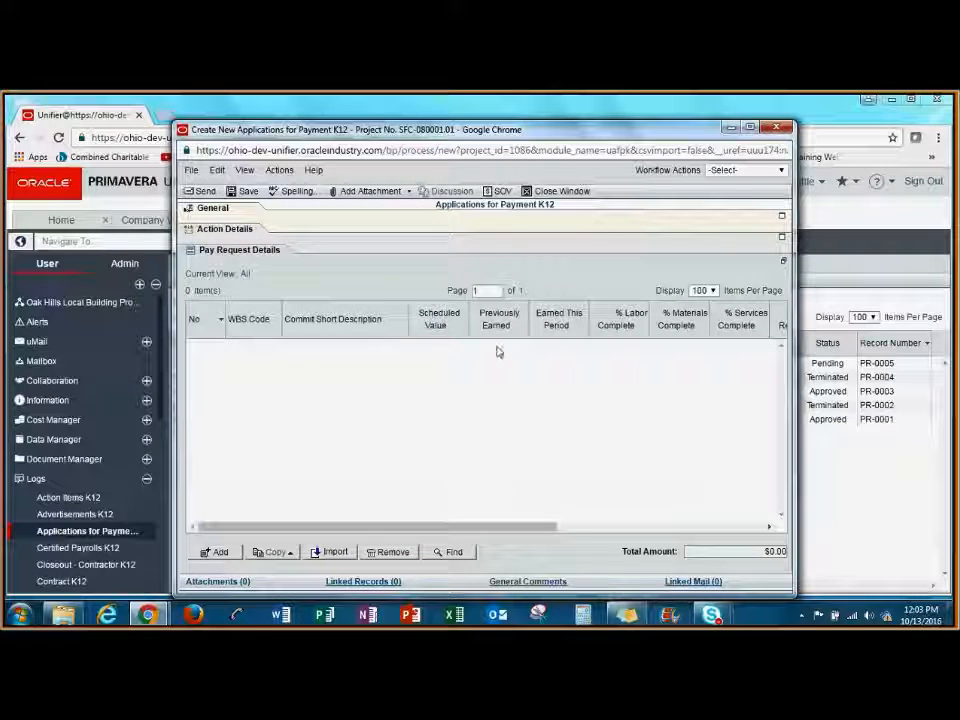
click(503, 192)
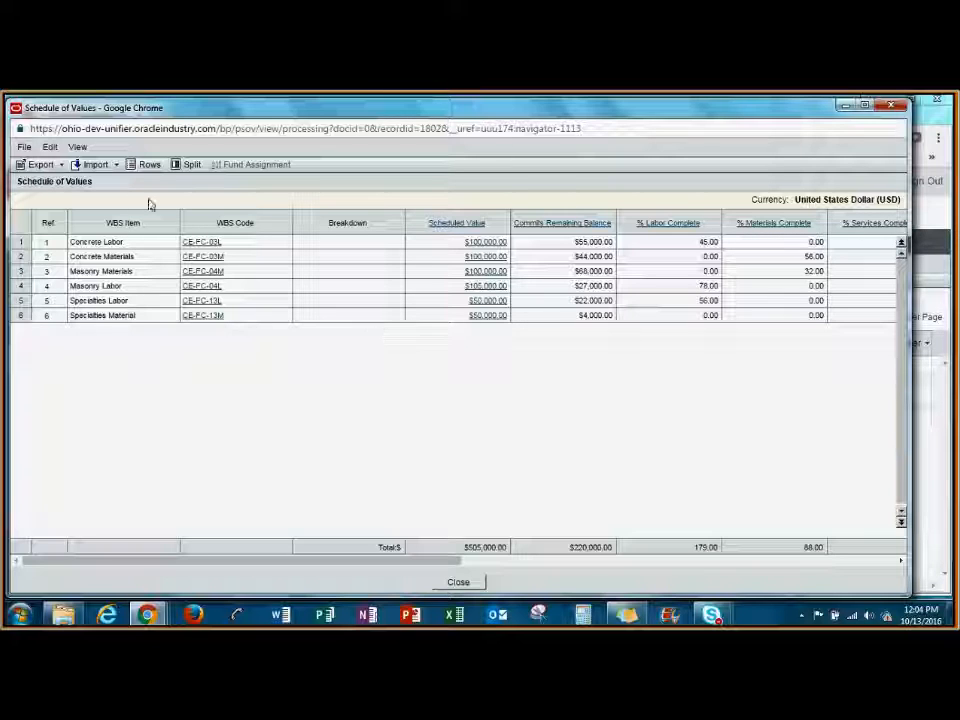
click(61, 165)
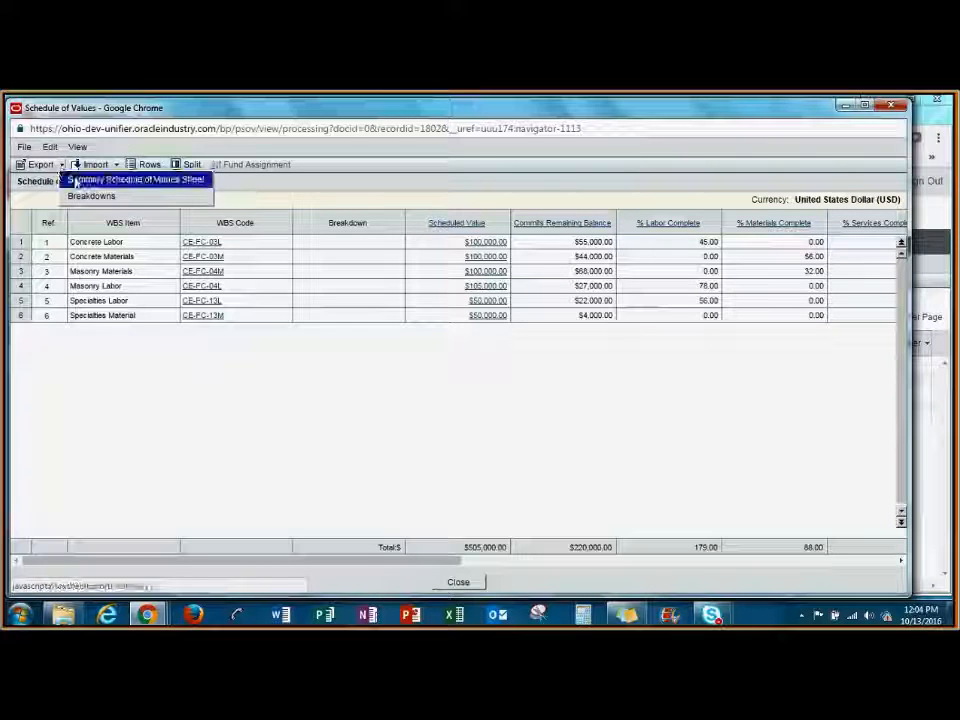
click(209, 187)
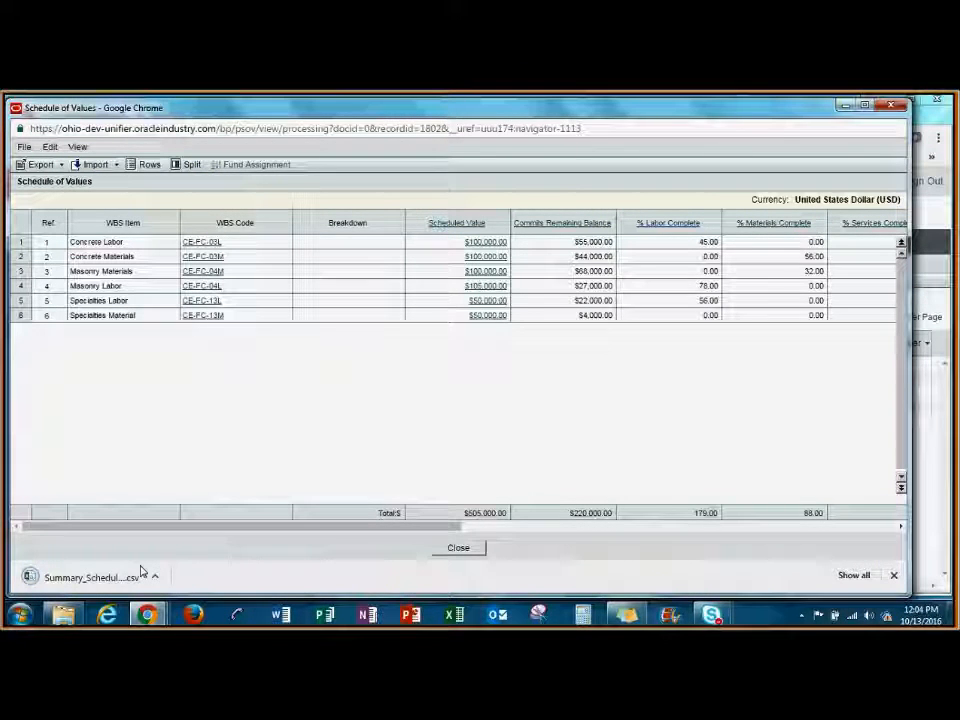
Review the exported summary CSV in Excel, close it without saving, and return to the payment application in Chrome.
click(120, 577)
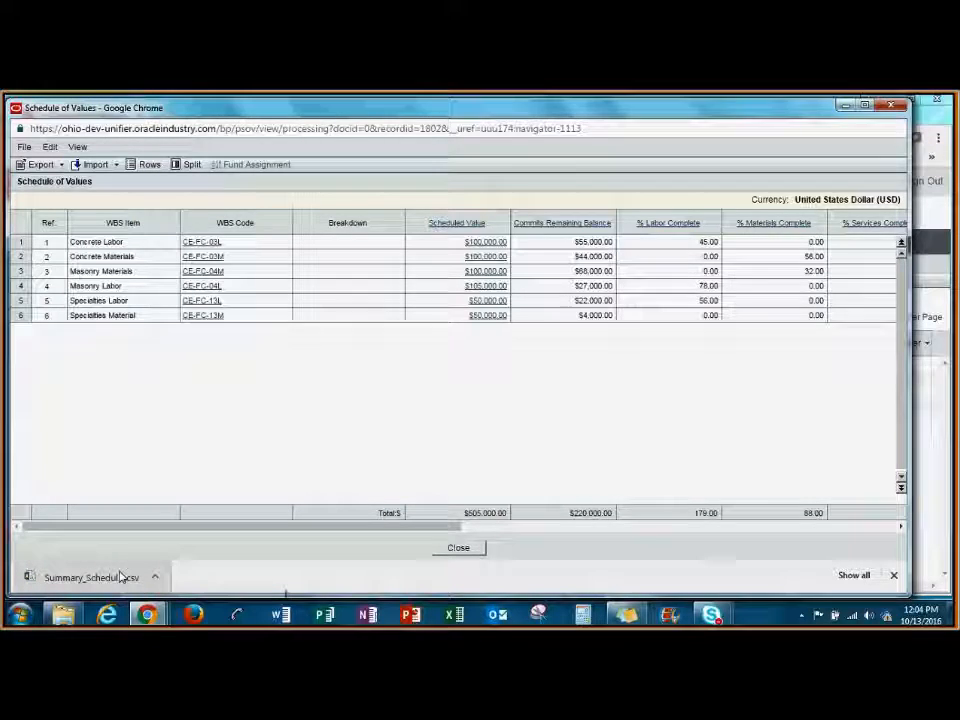
drag(243, 241, 338, 245)
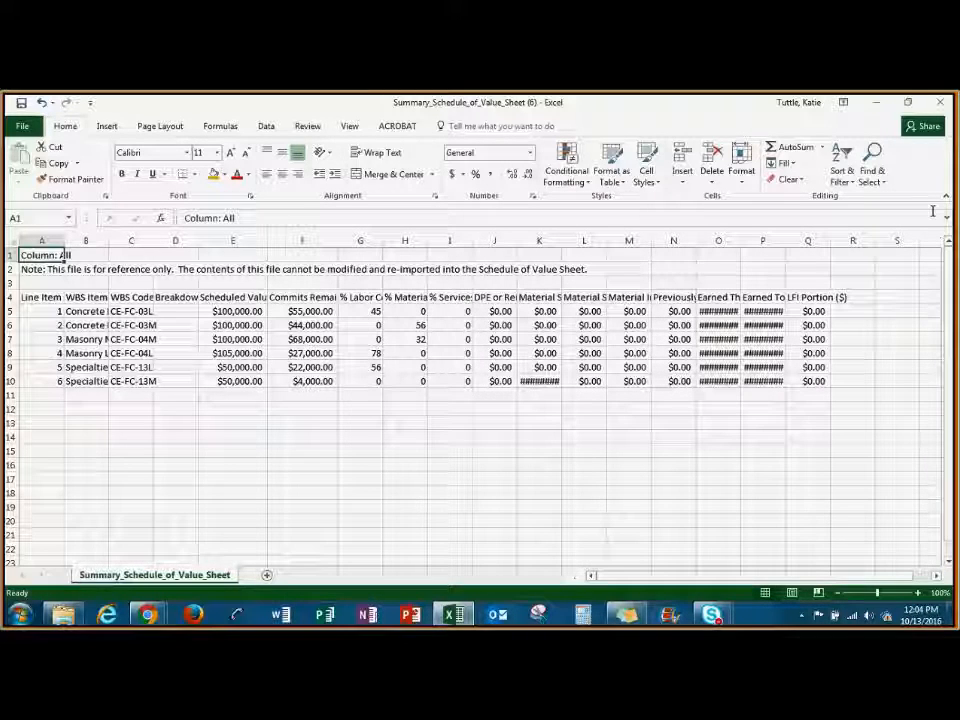
click(941, 106)
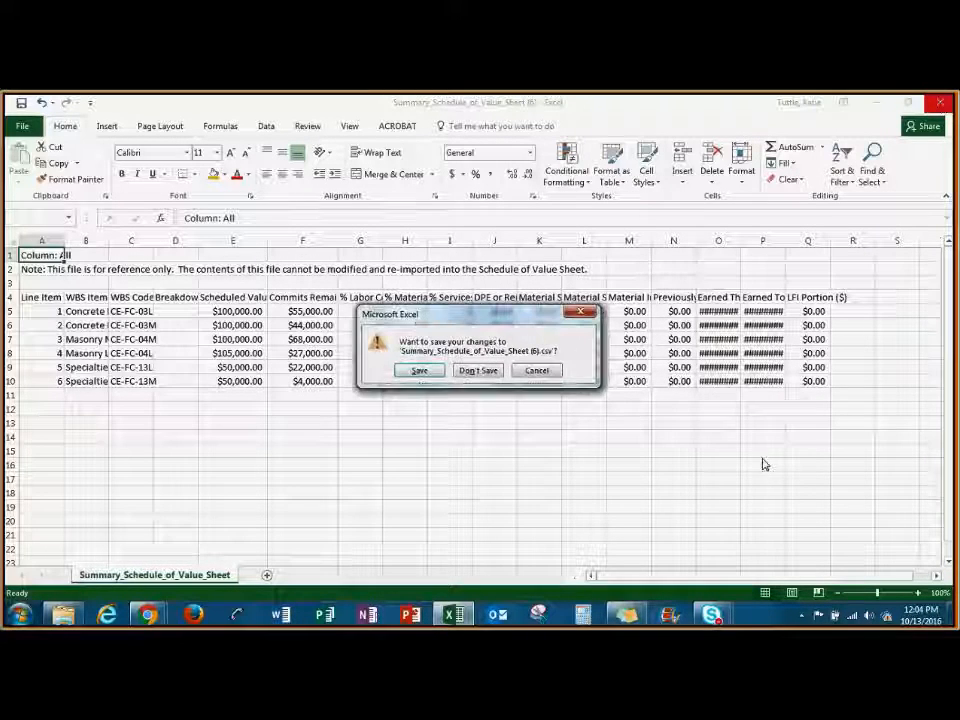
click(477, 371)
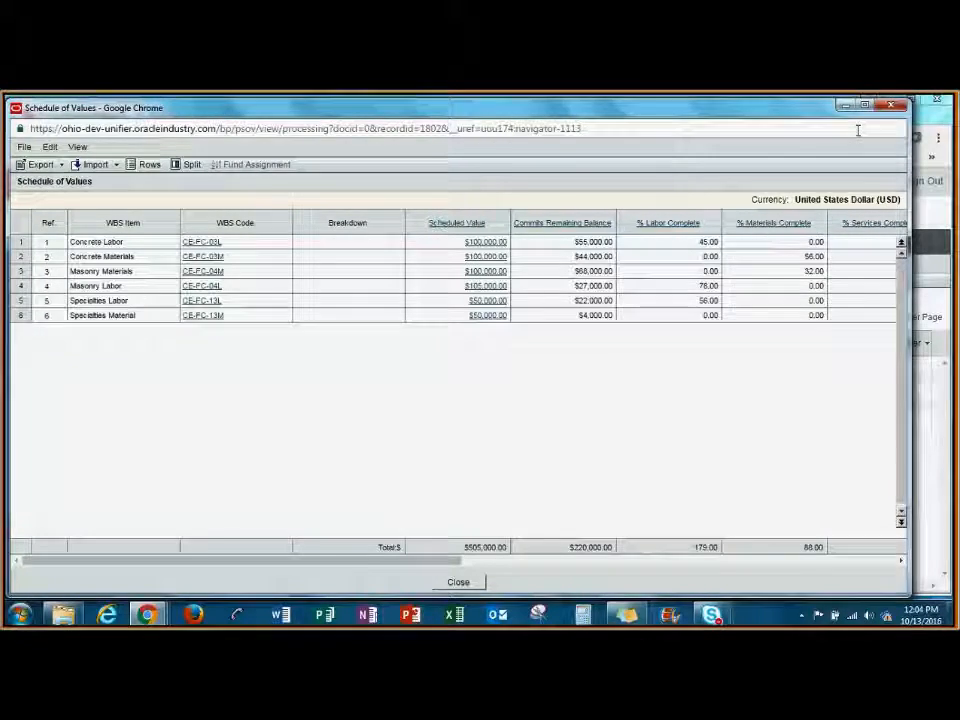
click(891, 105)
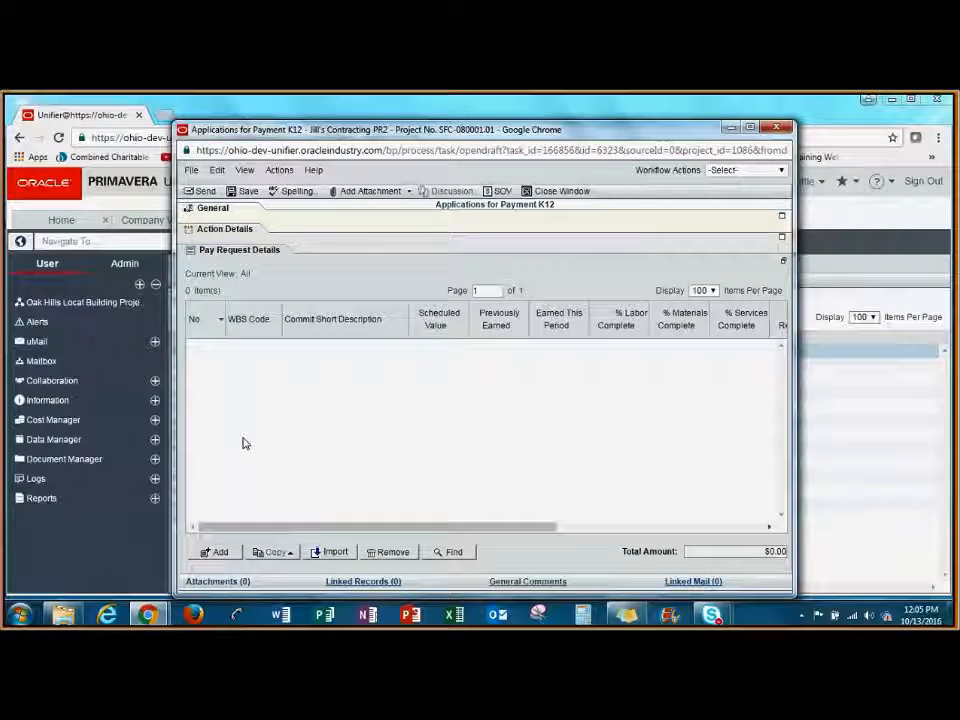
Start adding pay request detail lines and widen the Line Items window to show the scheduled value and labor columns.
click(219, 552)
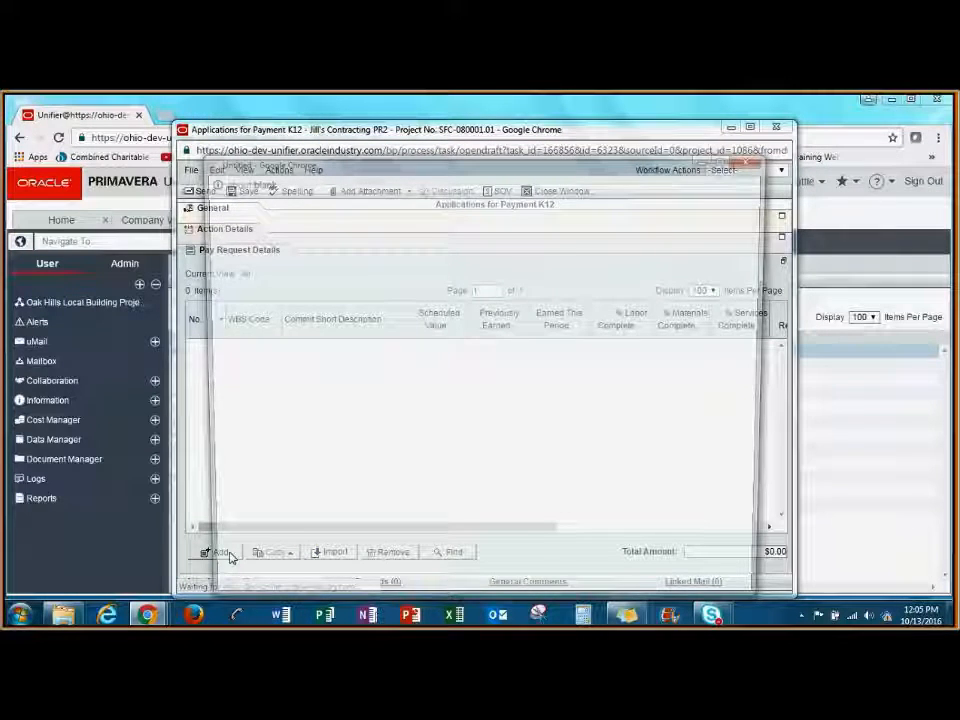
drag(454, 168, 289, 135)
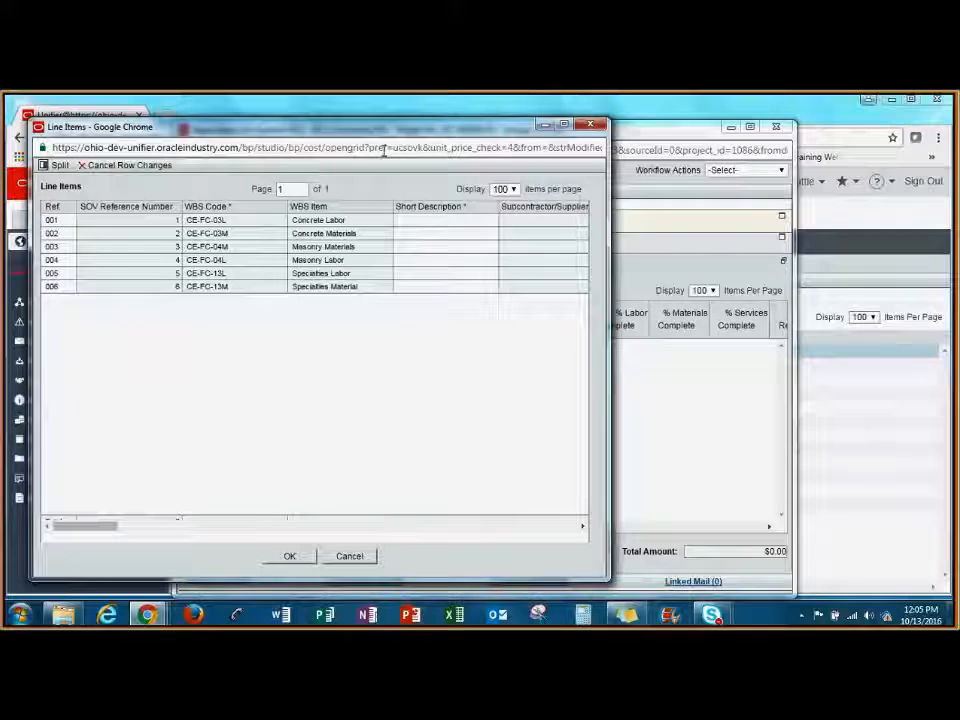
drag(608, 318, 869, 318)
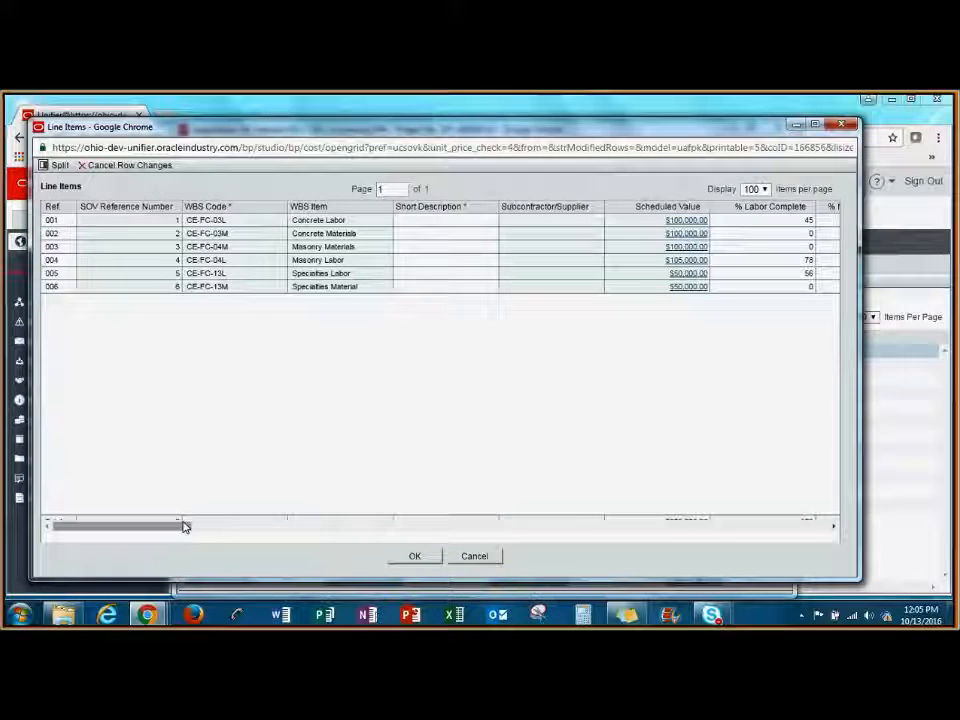
Enter the short descriptions "concrete materials" for the Concrete Materials line and "masonry labor" for the Masonry Labor line.
drag(185, 527, 118, 527)
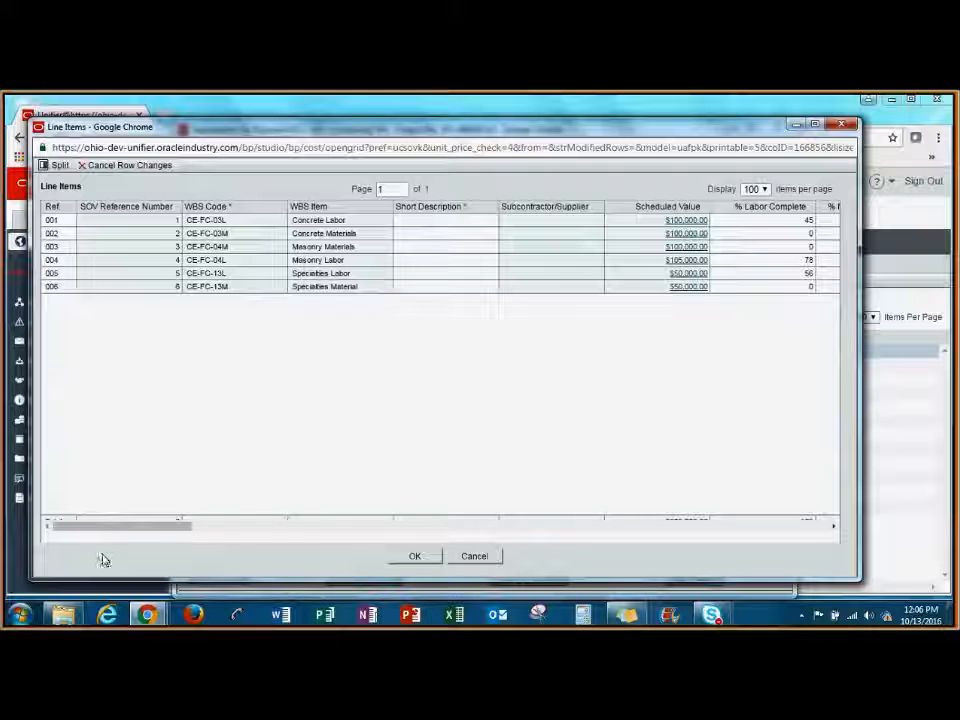
drag(105, 534, 127, 537)
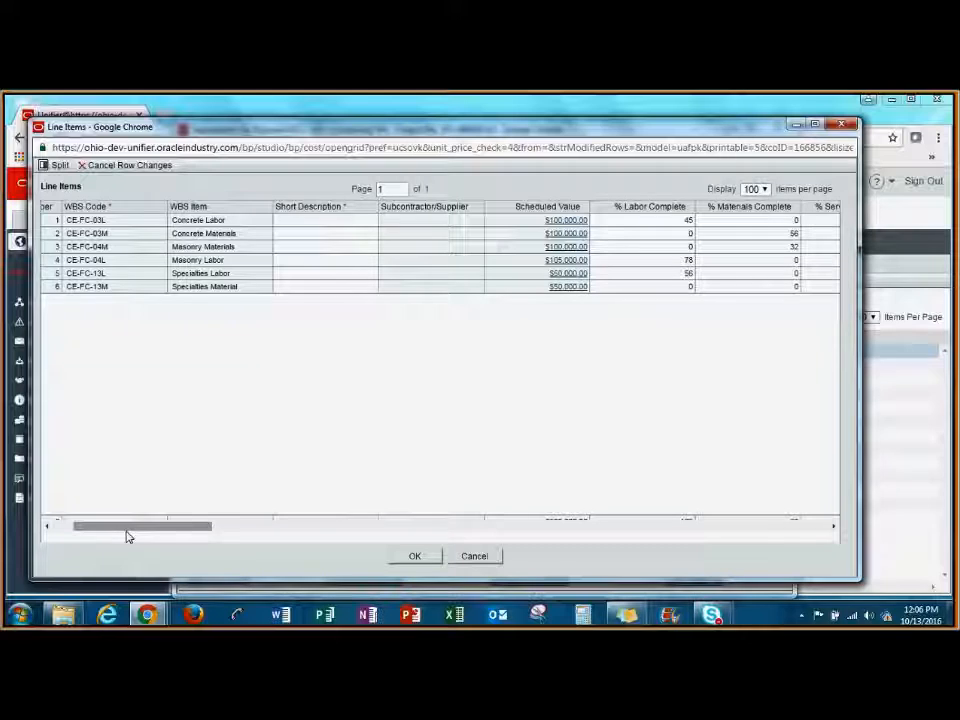
click(320, 236)
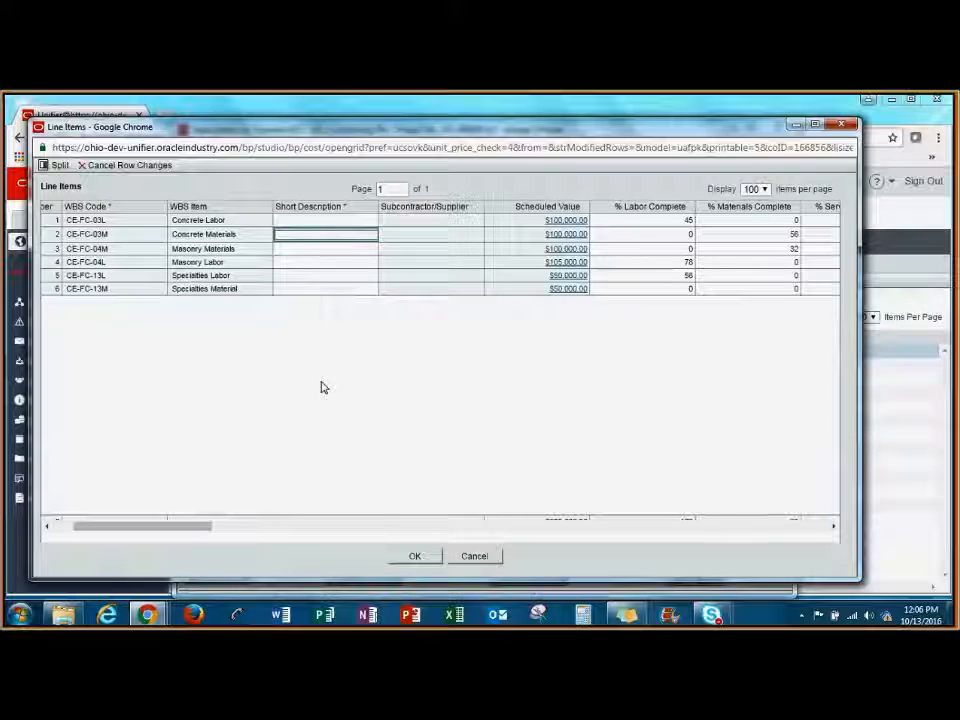
text(concrete materials)
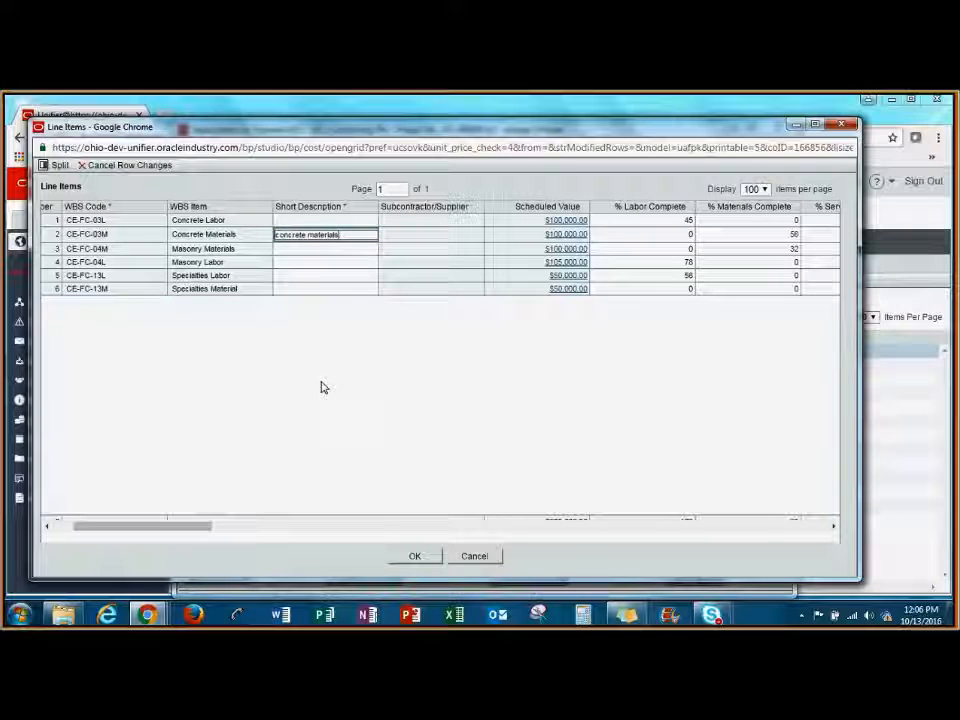
click(318, 263)
text(maso)
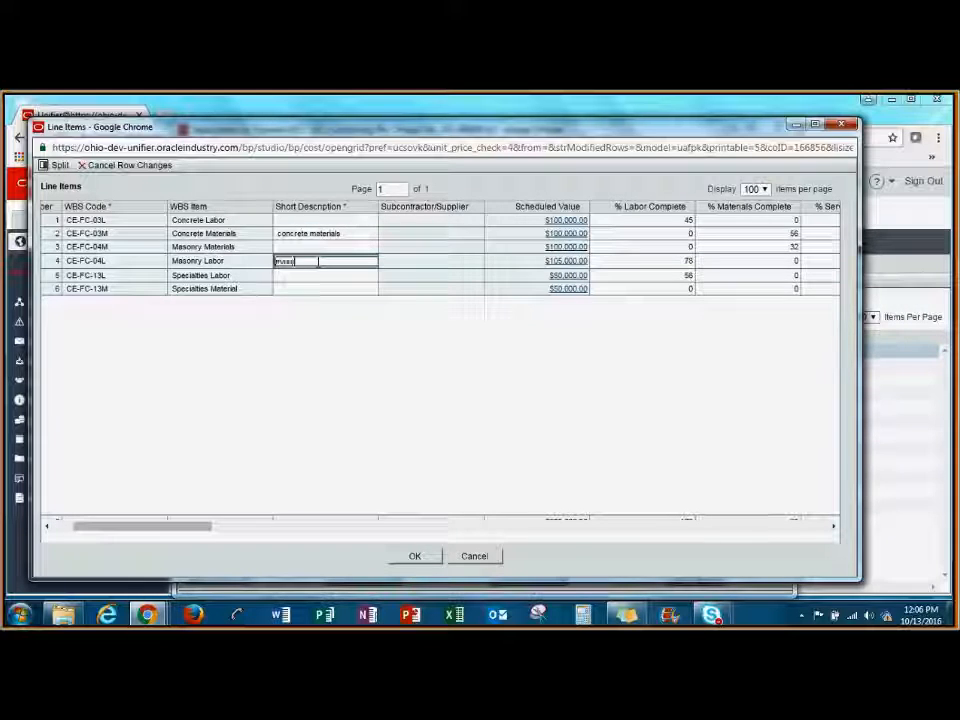
text(nry lab)
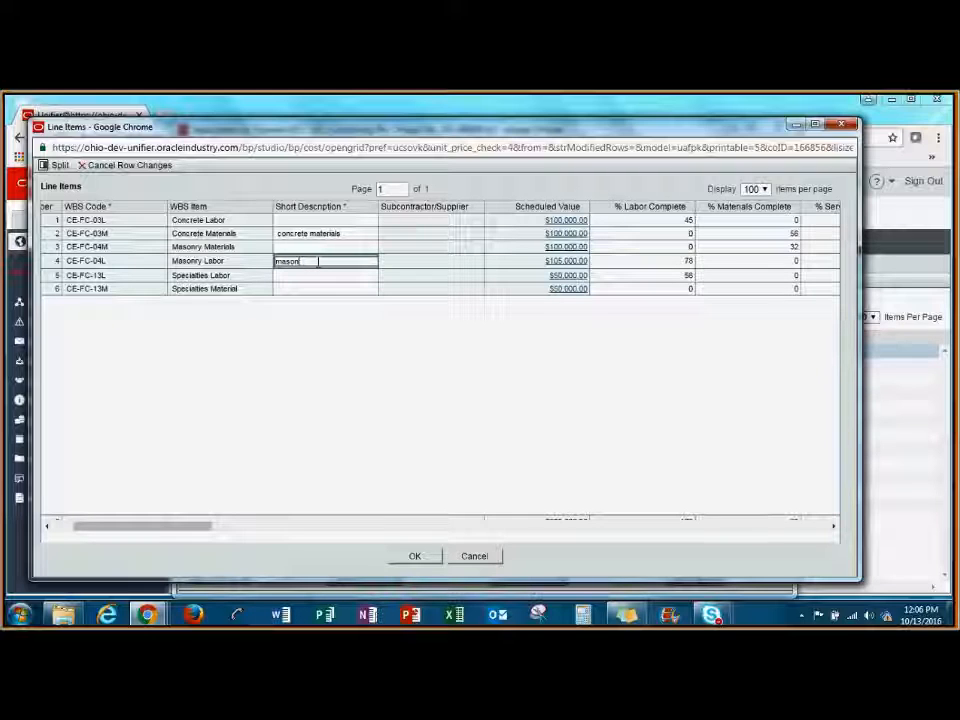
text(or)
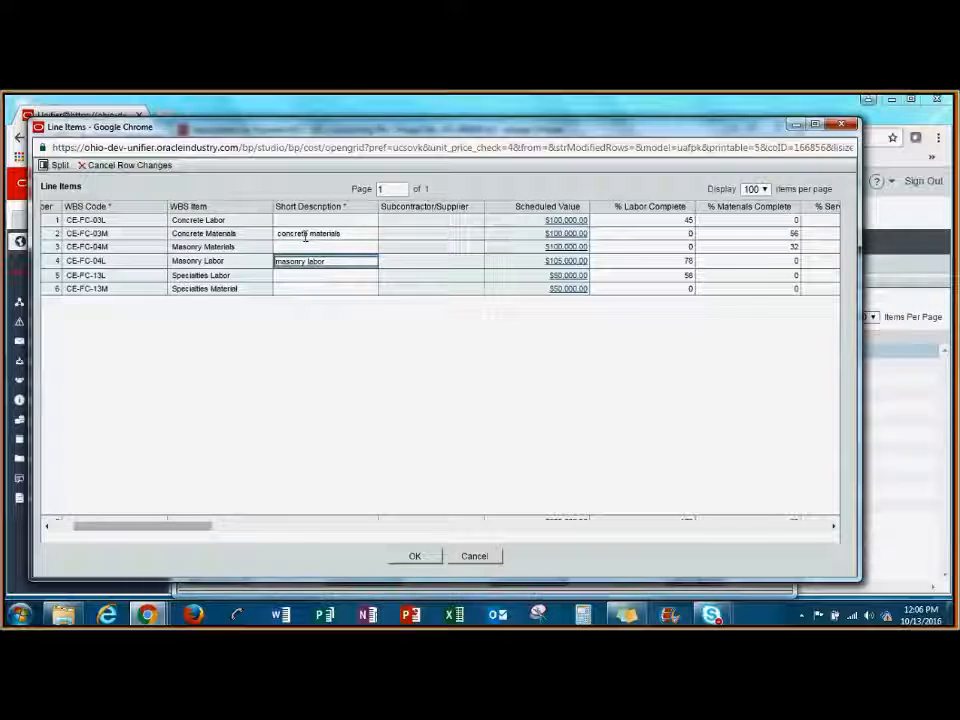
Set materials complete to 70% for Concrete Materials and labor complete to 96% for Masonry Labor, and accept the line items.
click(303, 234)
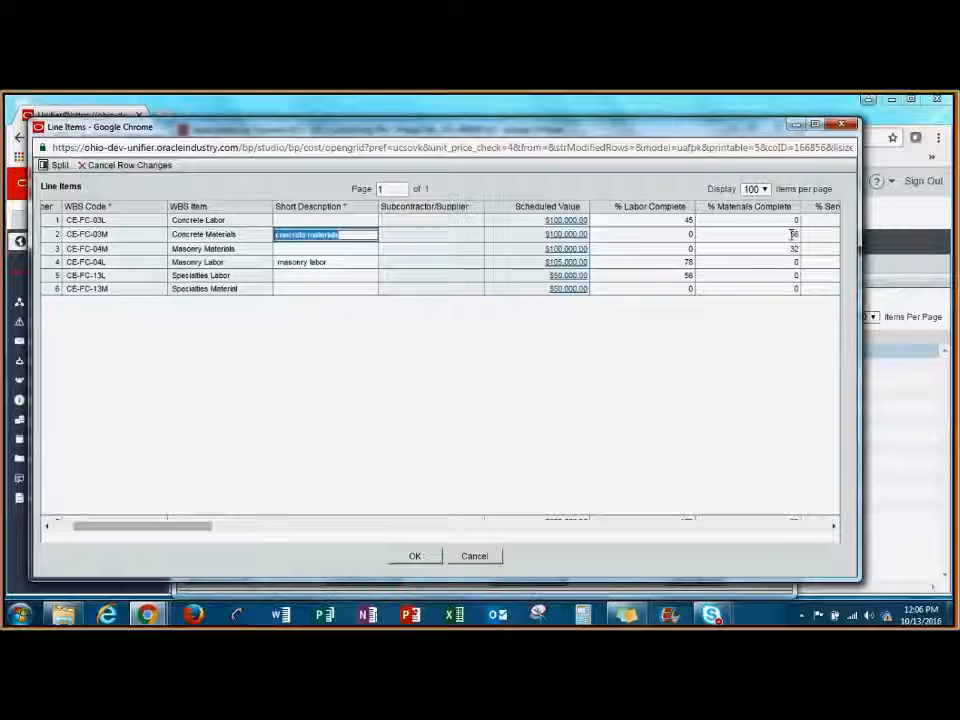
click(792, 234)
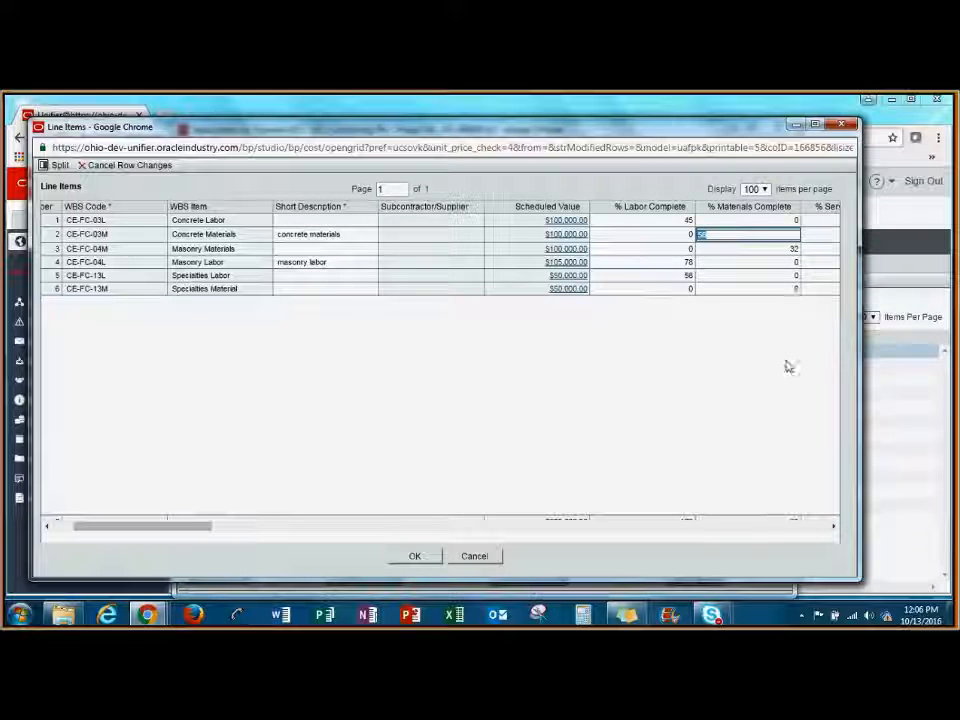
text(70)
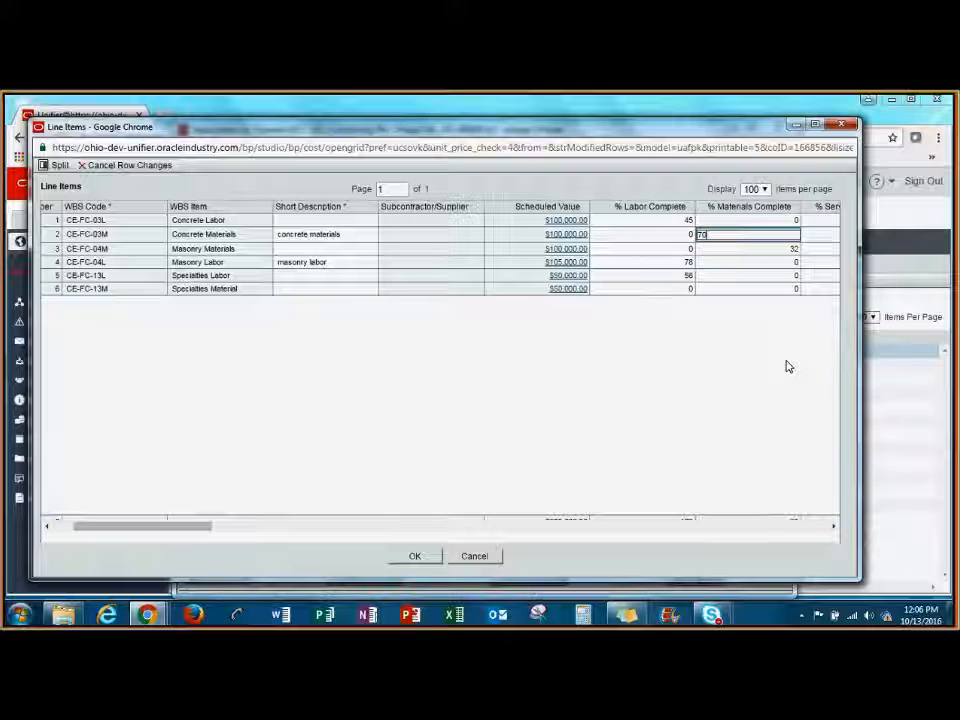
click(339, 261)
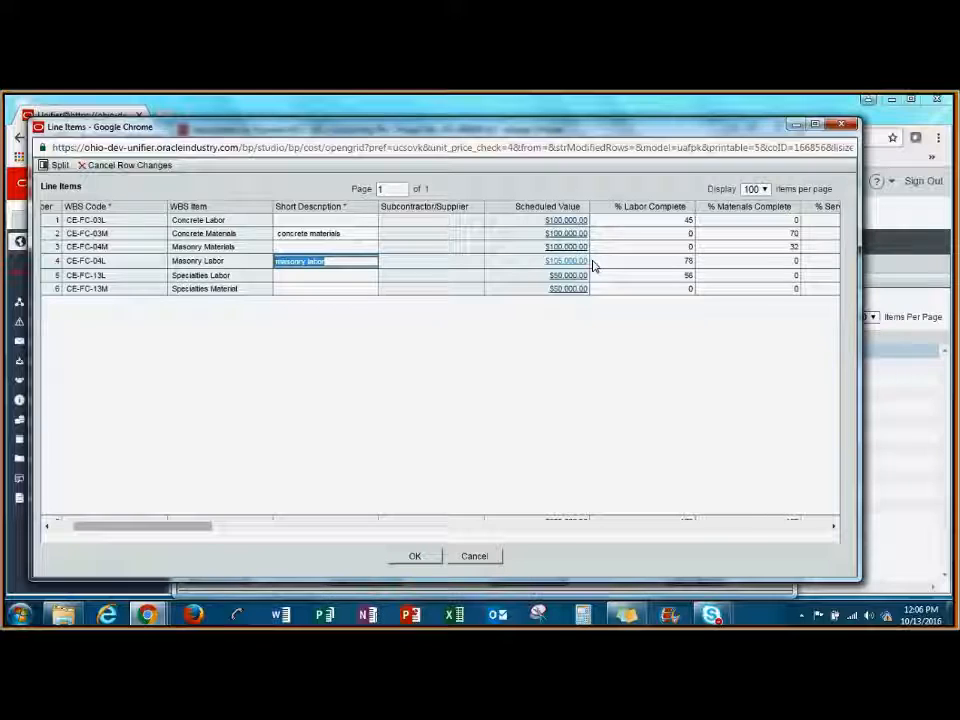
click(681, 261)
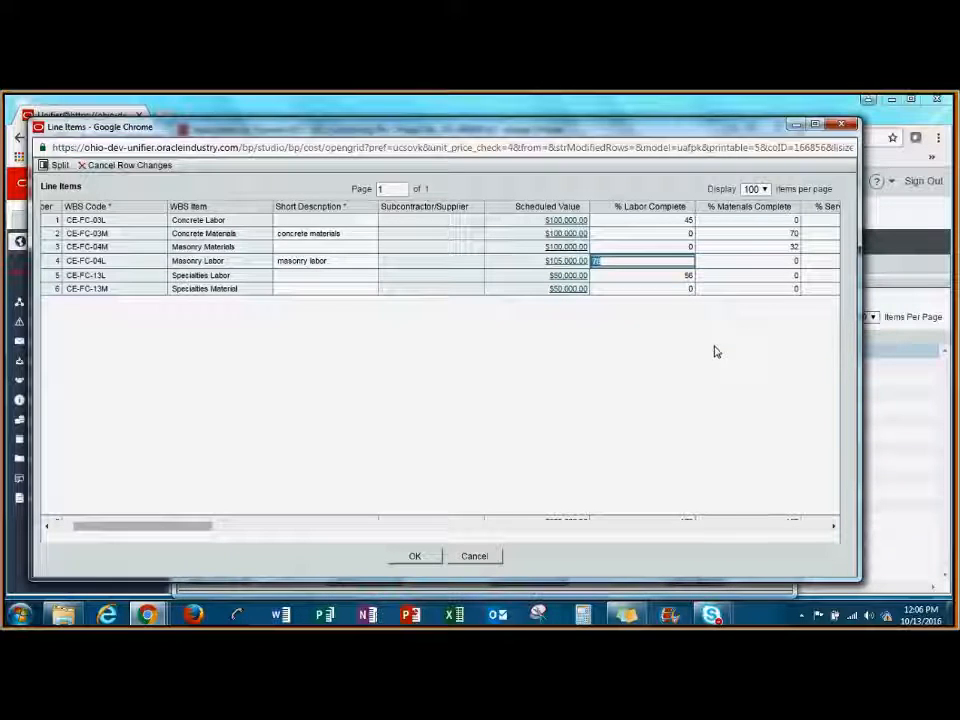
text(96)
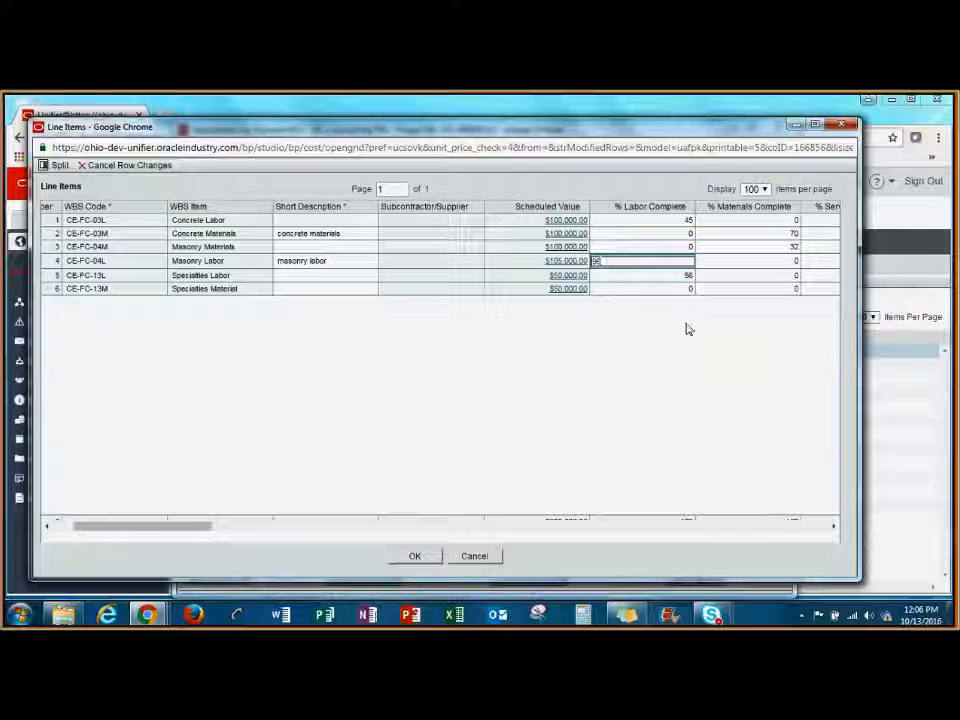
click(674, 317)
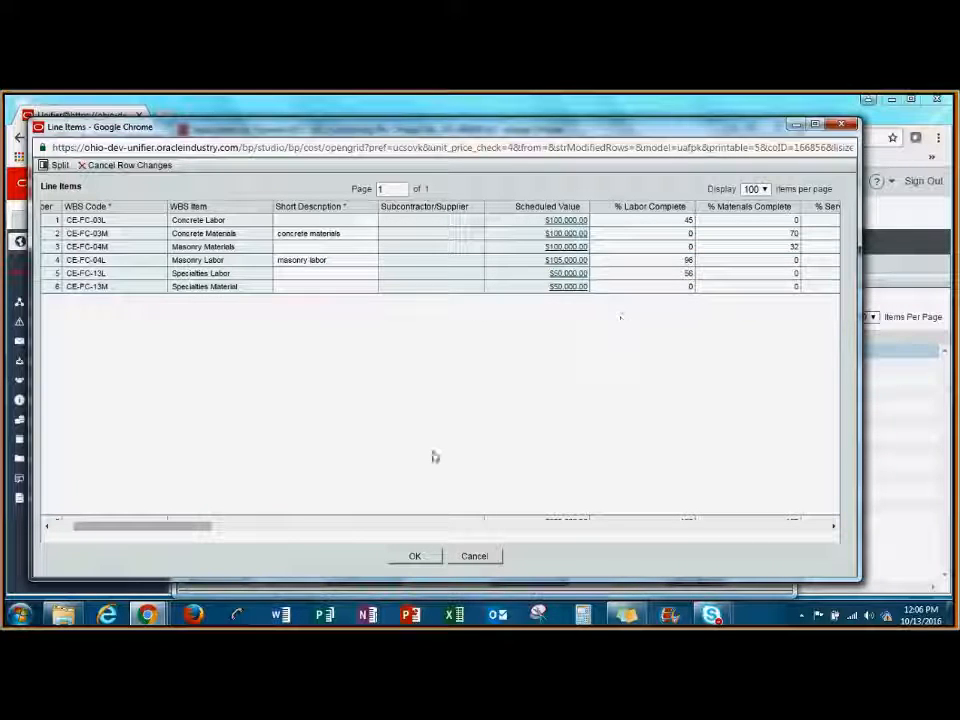
click(413, 556)
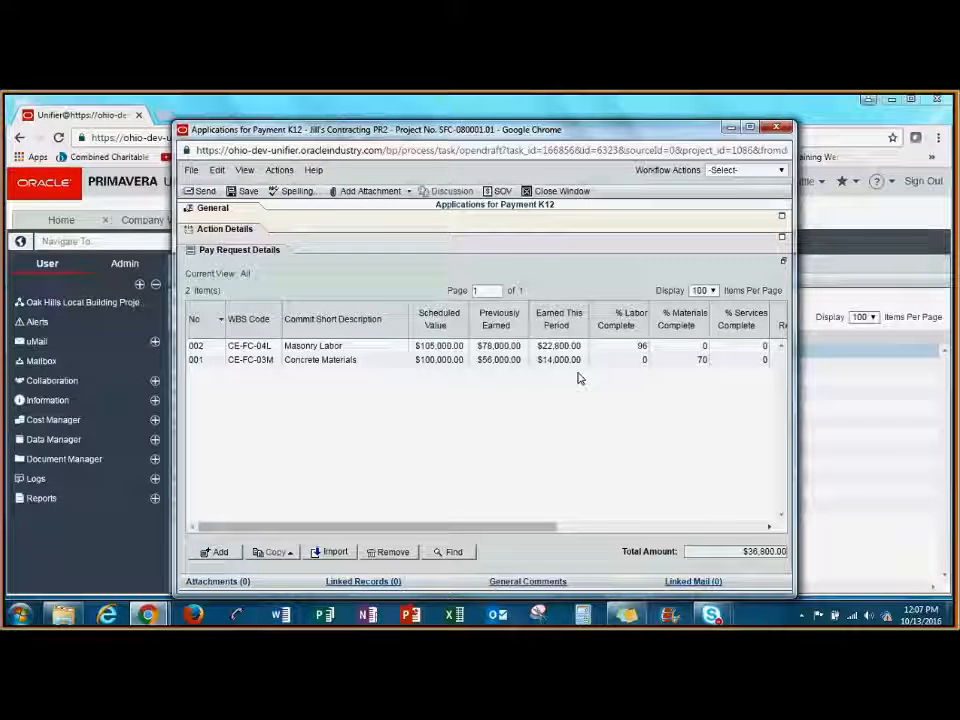
Choose the Submit workflow action for the payment application and send it for AE Review.
click(763, 173)
click(758, 193)
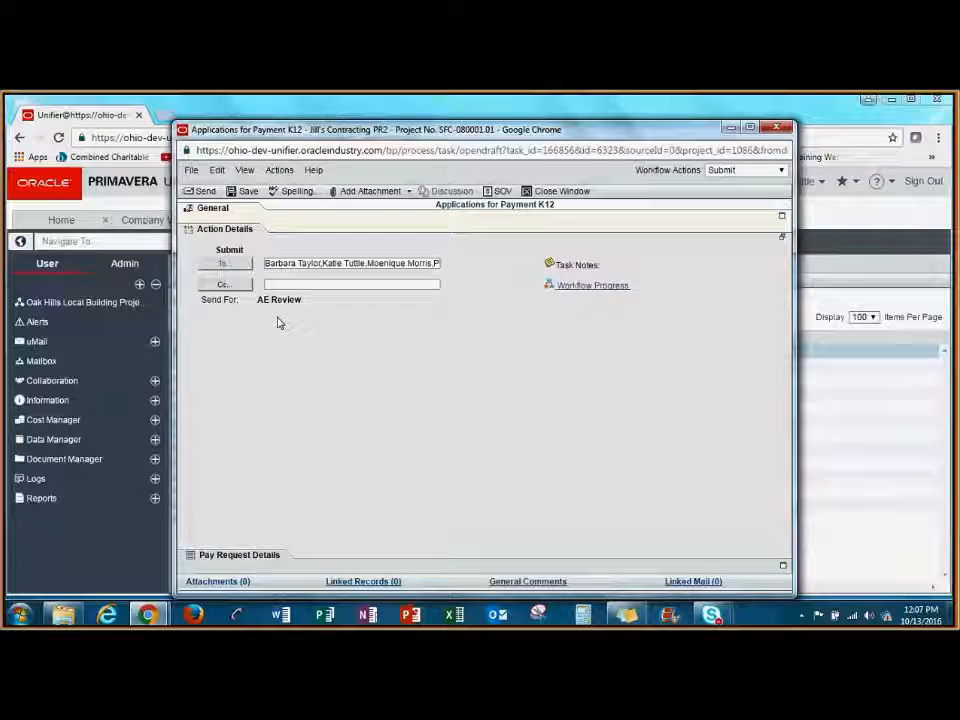
click(206, 192)
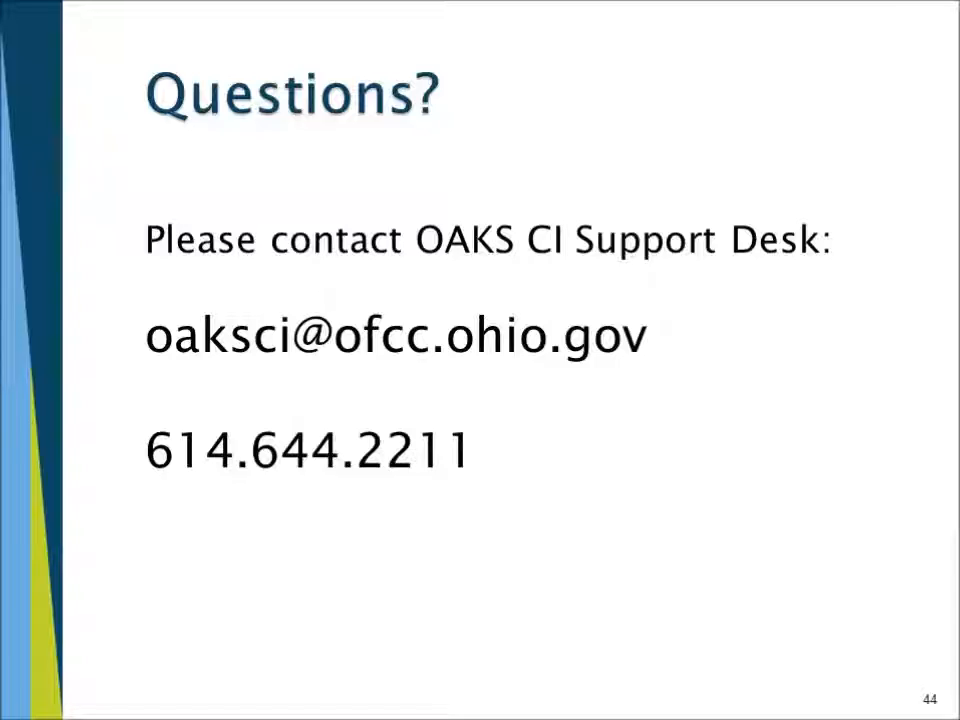